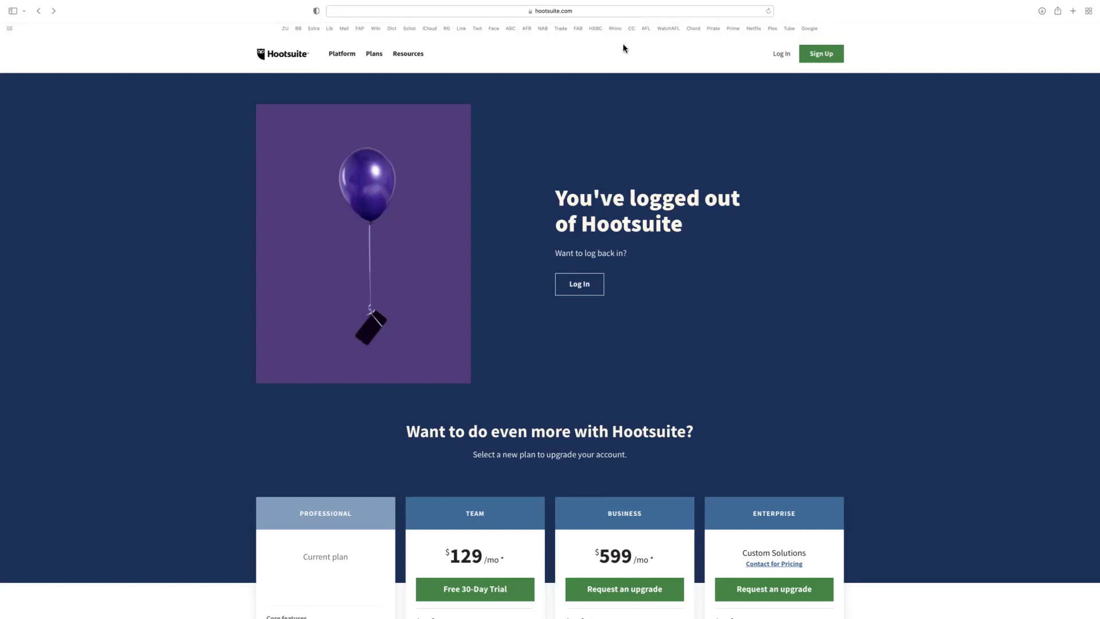
# Sign in to Hootsuite, filling the email and password fields with the saved login for this site
pyautogui.click(590, 12)
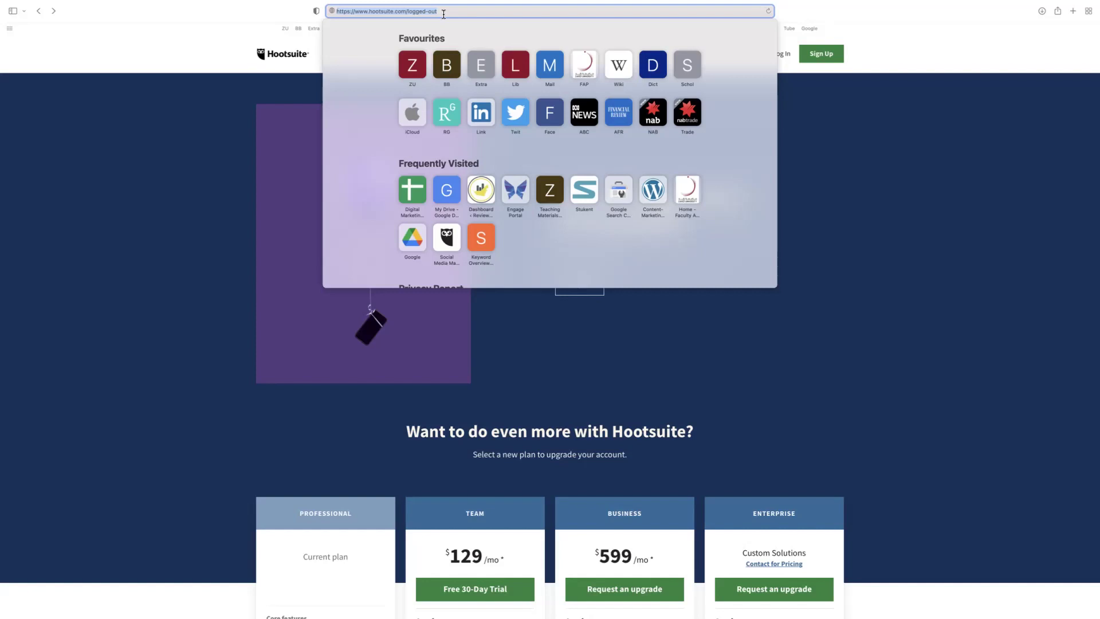
pyautogui.press('Escape')
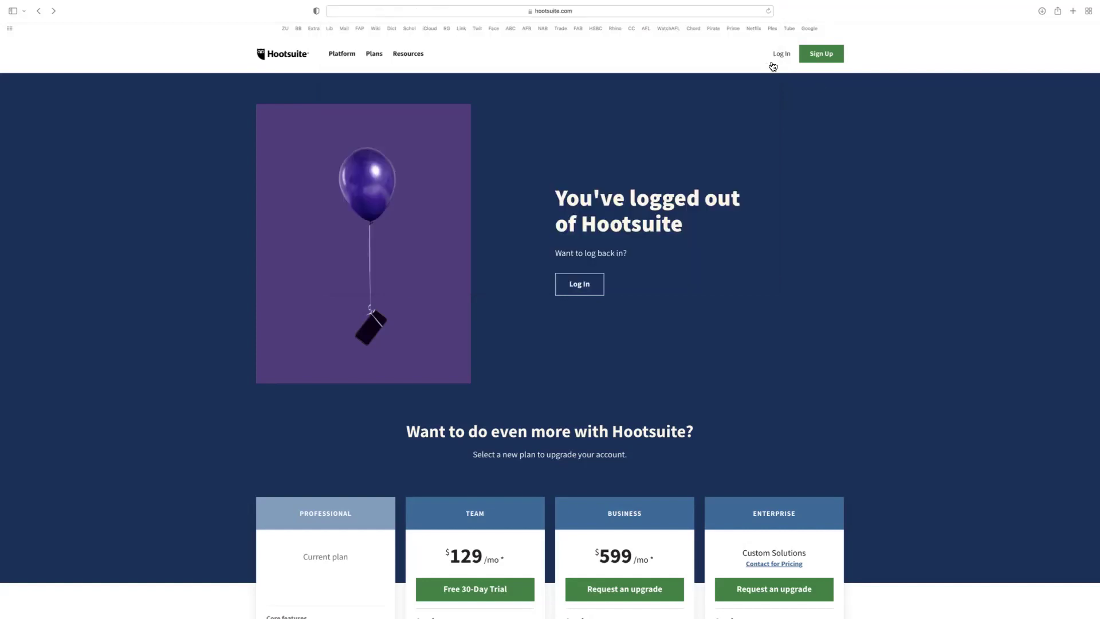
pyautogui.click(788, 56)
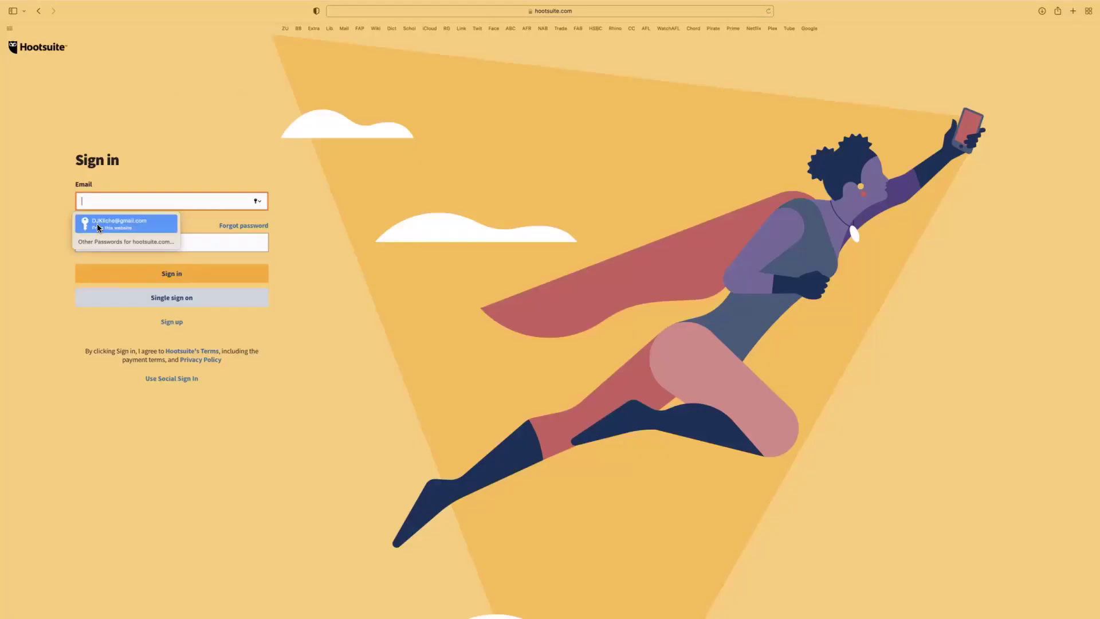
pyautogui.click(137, 226)
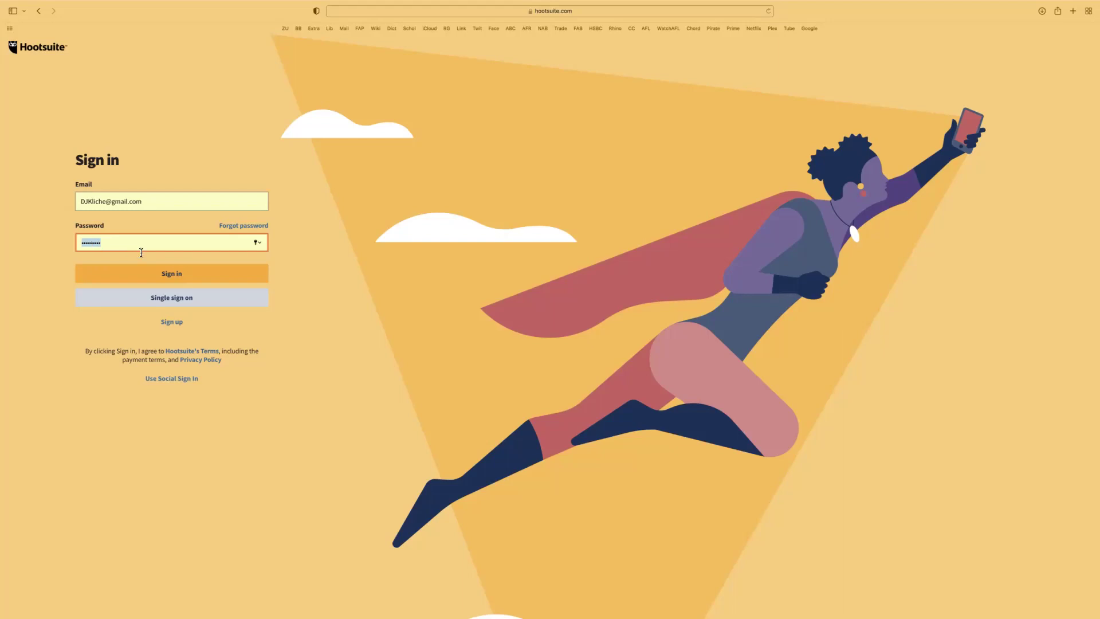
pyautogui.click(187, 285)
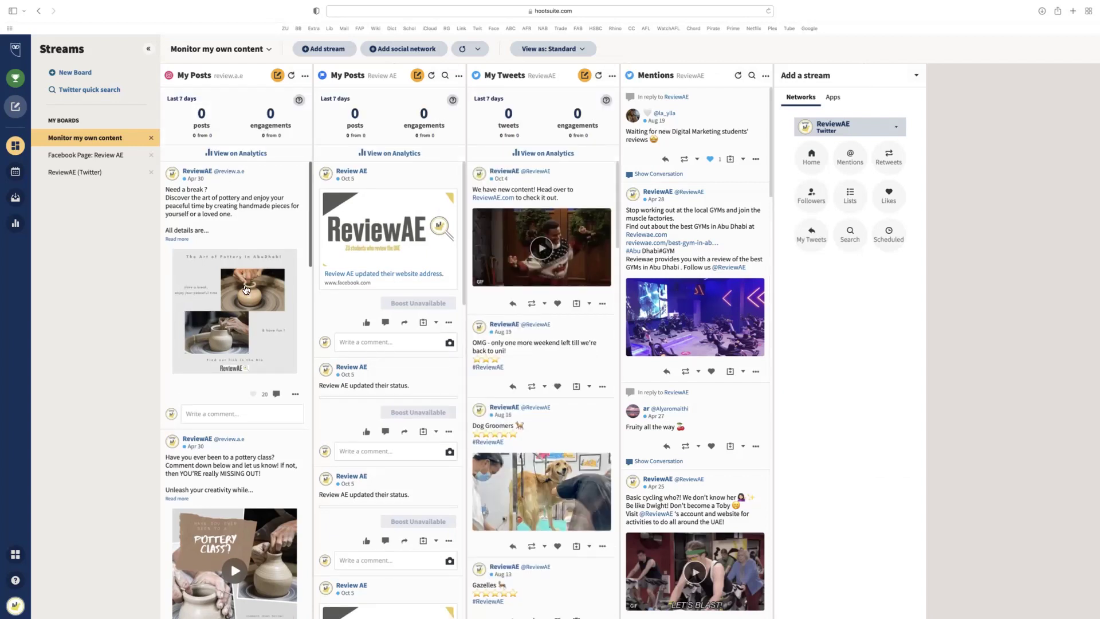
# Look through the Instagram and Facebook posts, tweets and mentions in the streams of the "Monitor my own content" board
pyautogui.scroll(-4, 231, 365)
pyautogui.scroll(-20, 231, 366)
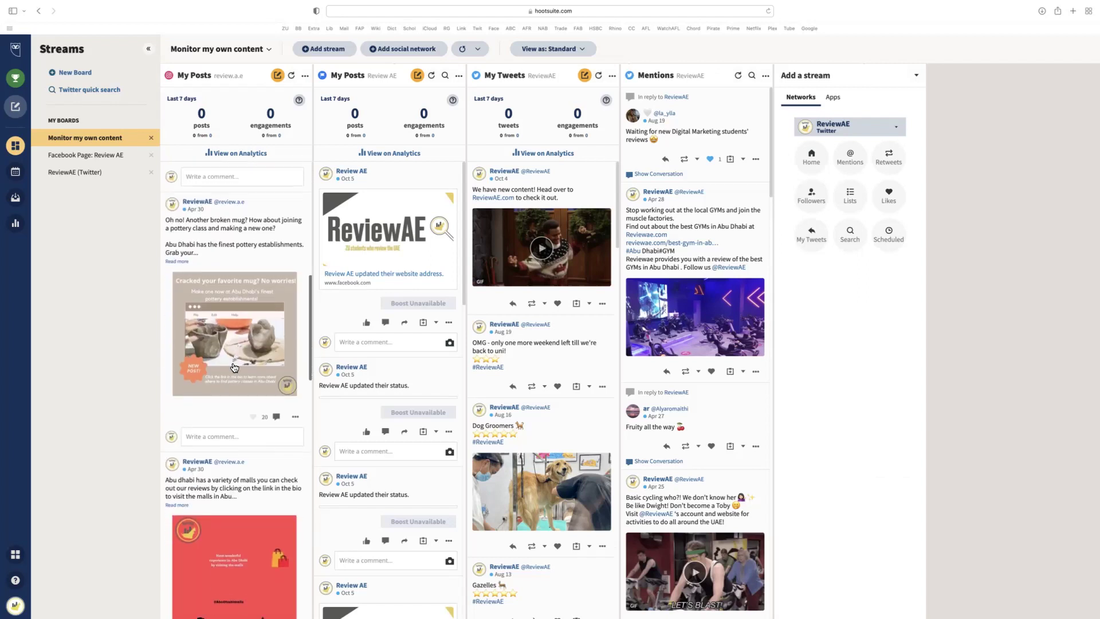
pyautogui.scroll(-6, 228, 366)
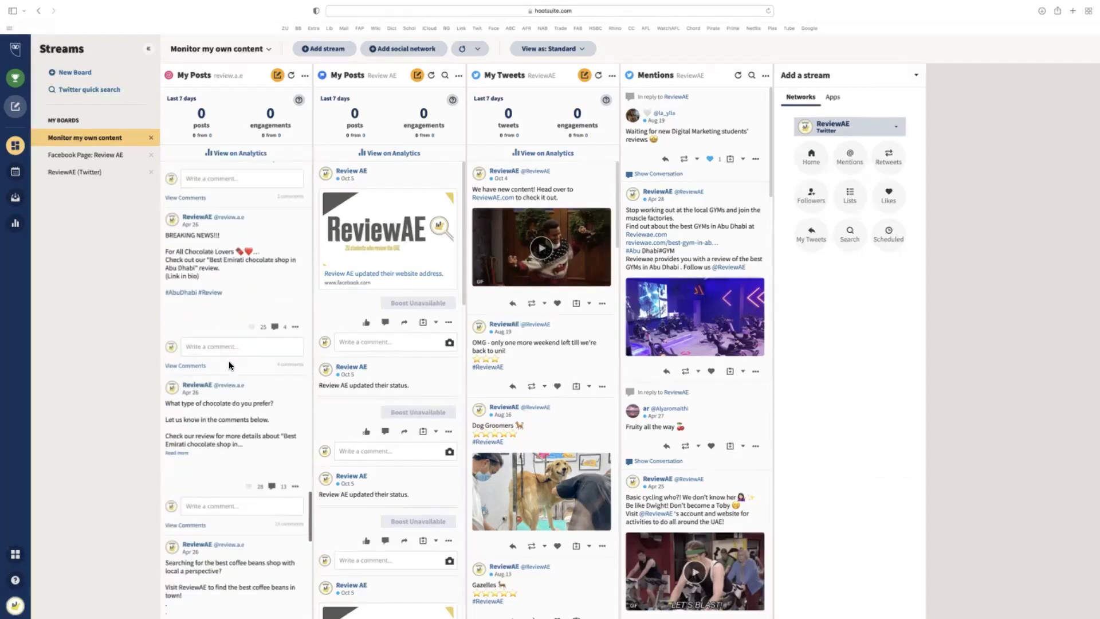
pyautogui.scroll(-5, 228, 361)
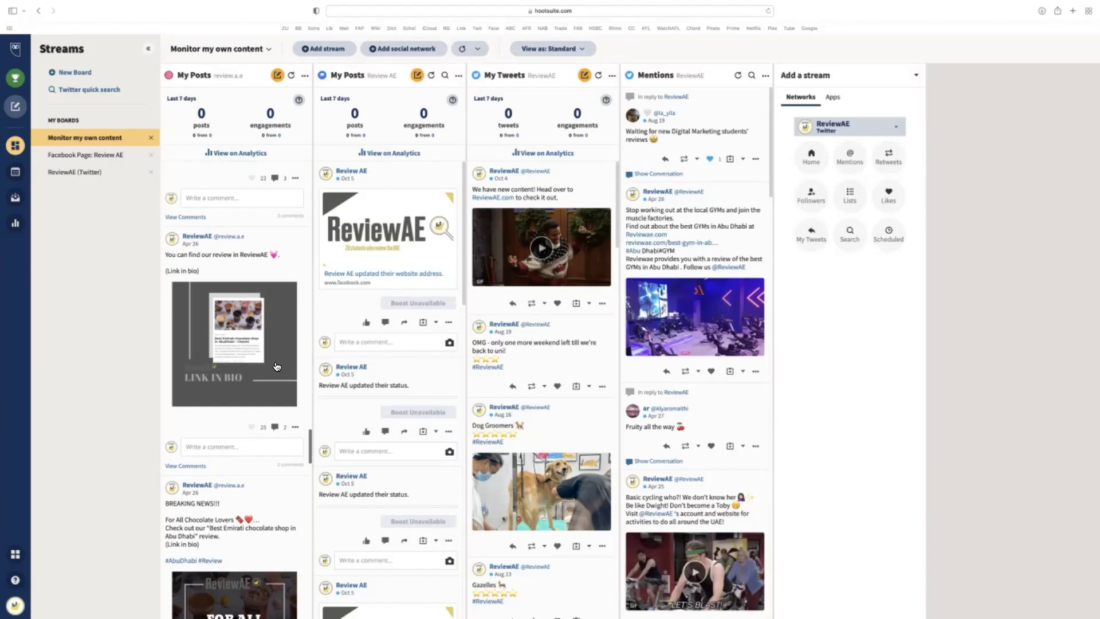
pyautogui.scroll(-6, 387, 277)
pyautogui.scroll(-15, 370, 289)
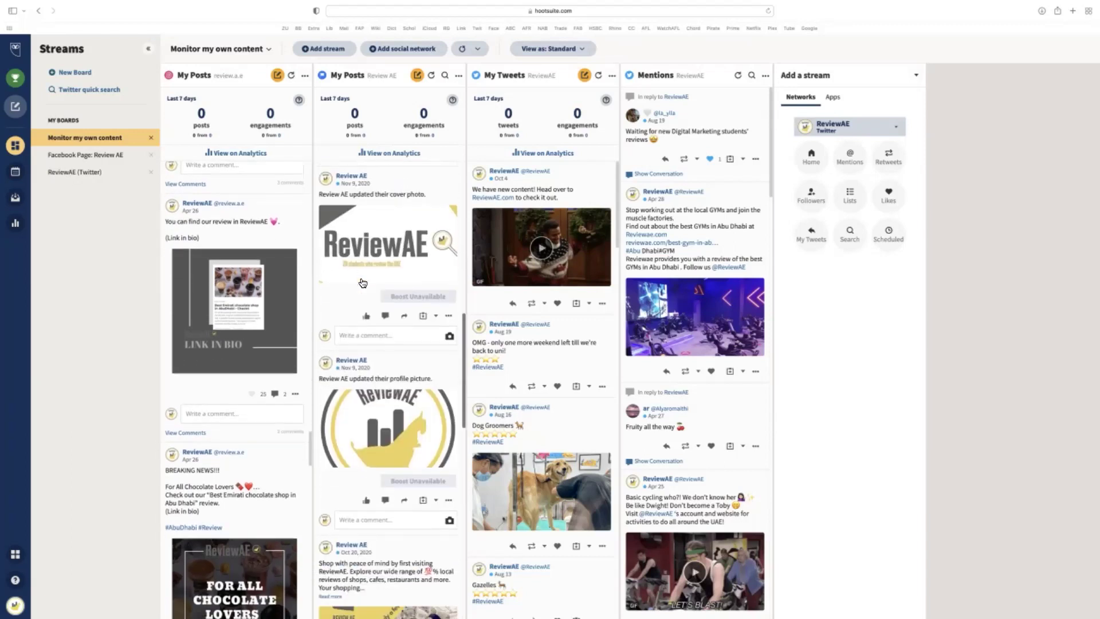
pyautogui.scroll(-4, 537, 242)
pyautogui.scroll(-20, 536, 242)
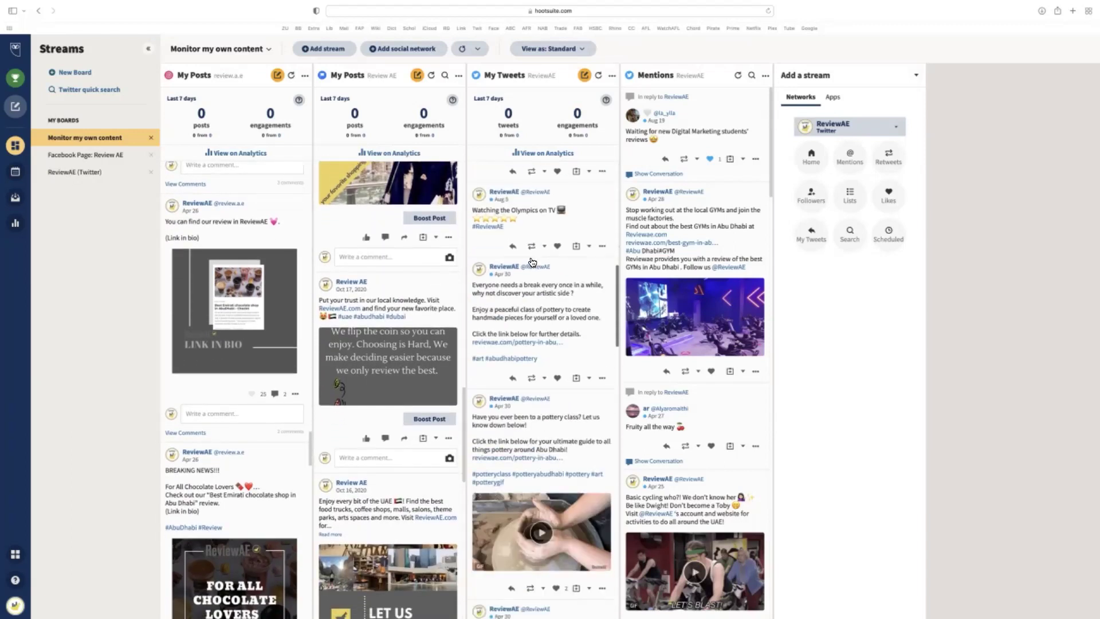
pyautogui.scroll(-15, 533, 291)
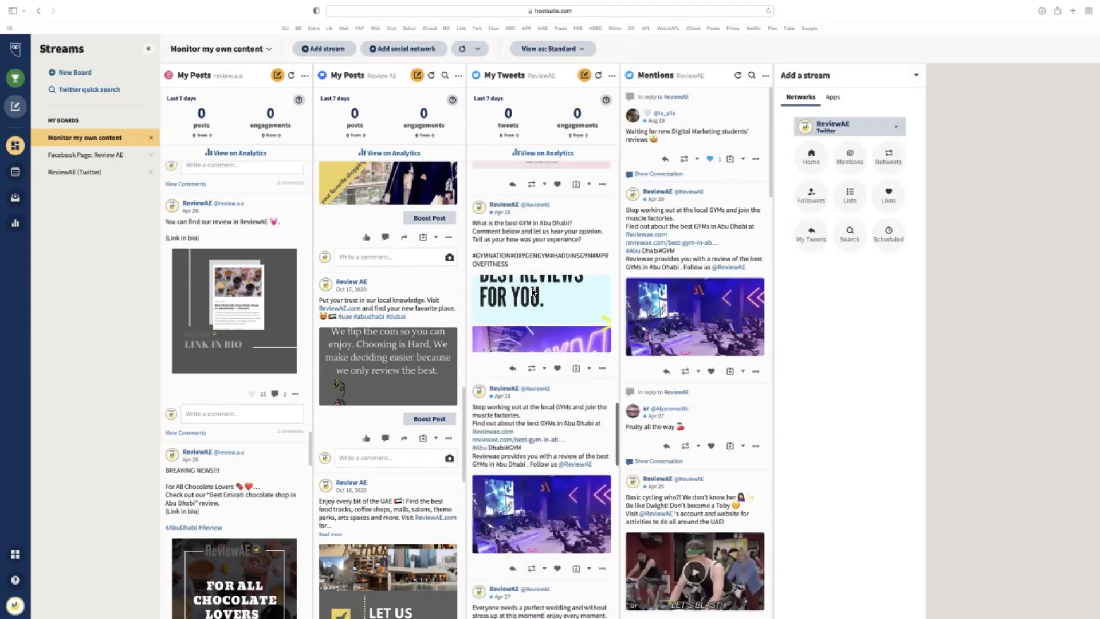
pyautogui.scroll(-1, 663, 231)
pyautogui.scroll(-8, 664, 241)
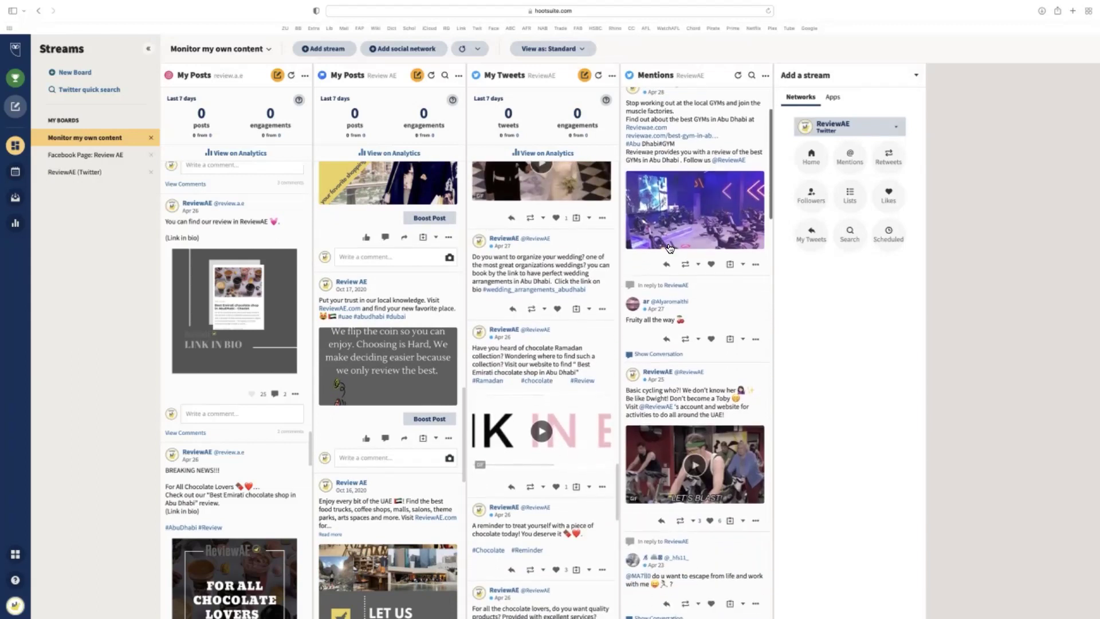
pyautogui.scroll(-2, 671, 258)
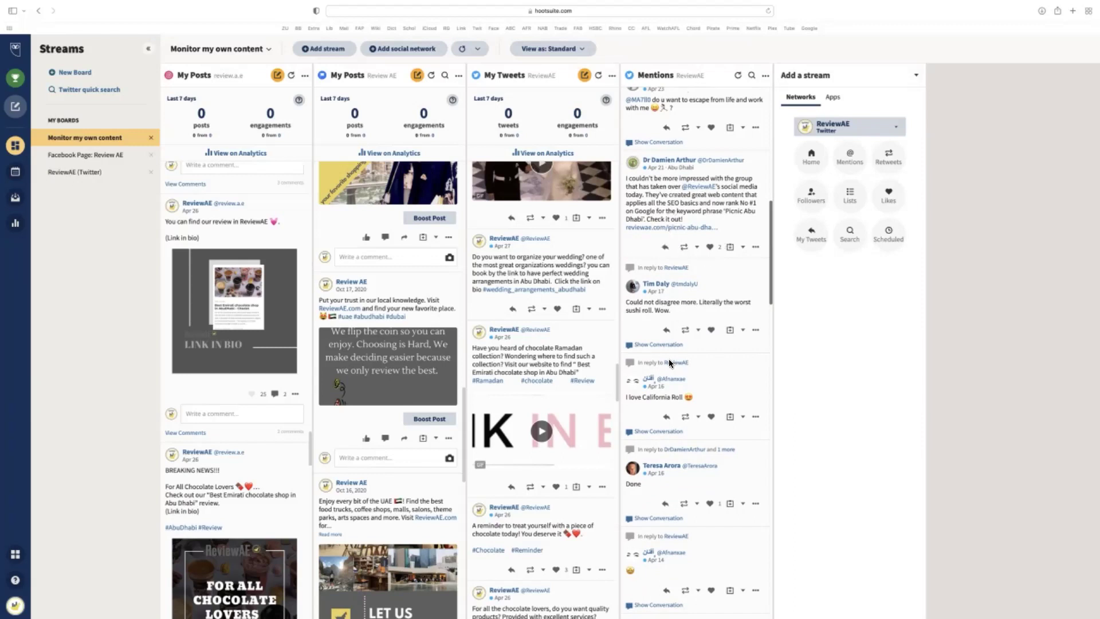
pyautogui.scroll(-10, 669, 359)
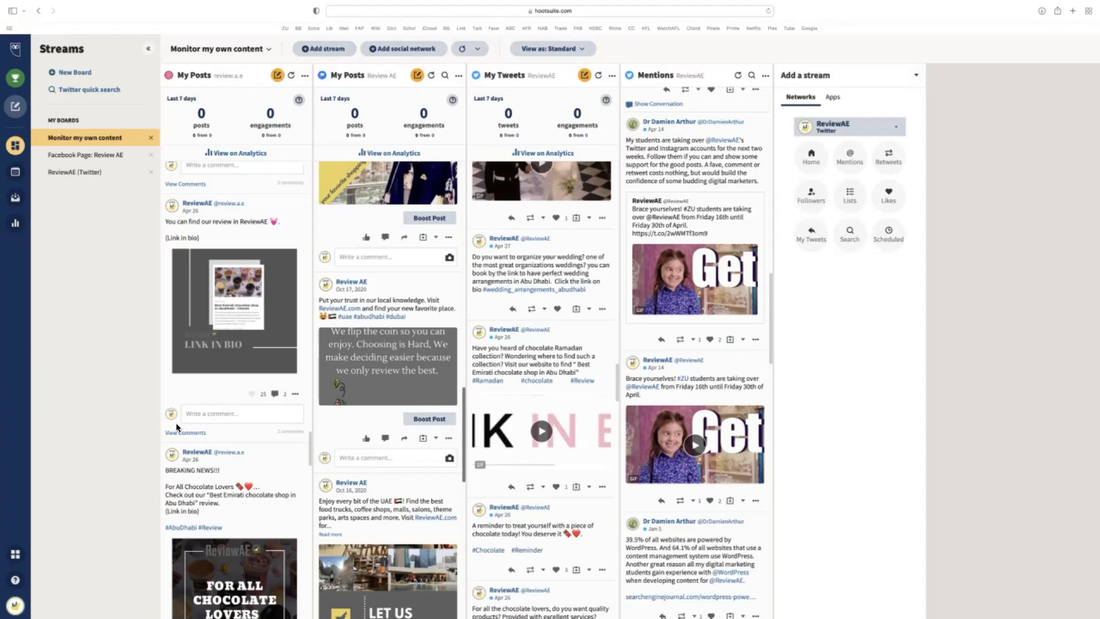
# Check the comment field and engagement options under the "Link in bio" Instagram post, and browse older posts, tweets and mentions
pyautogui.click(233, 413)
pyautogui.scroll(-2, 235, 413)
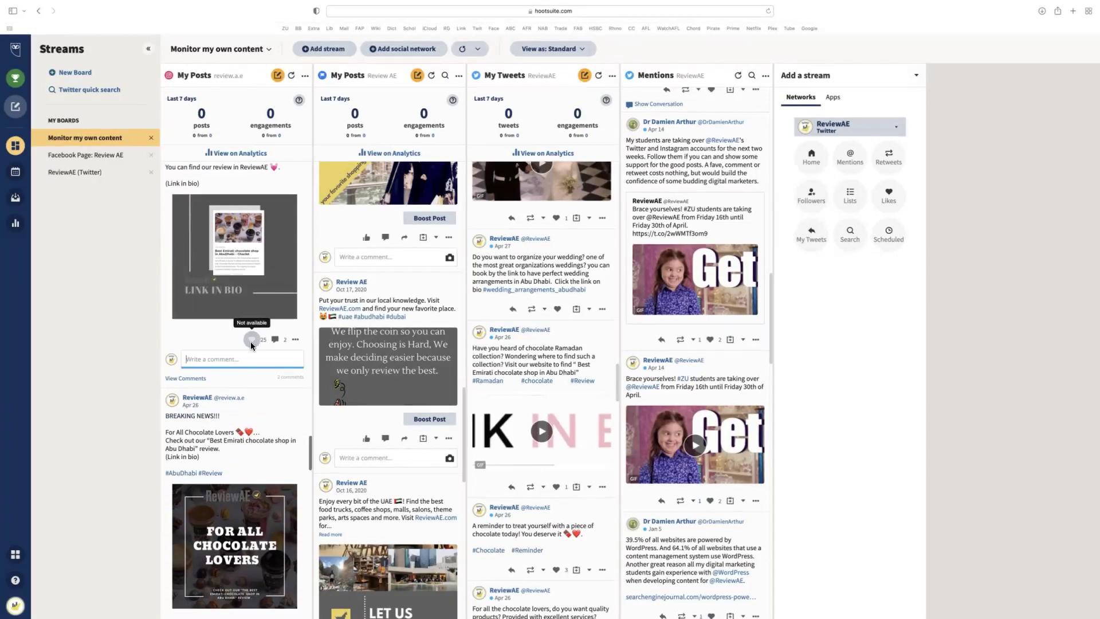
pyautogui.scroll(-3, 303, 373)
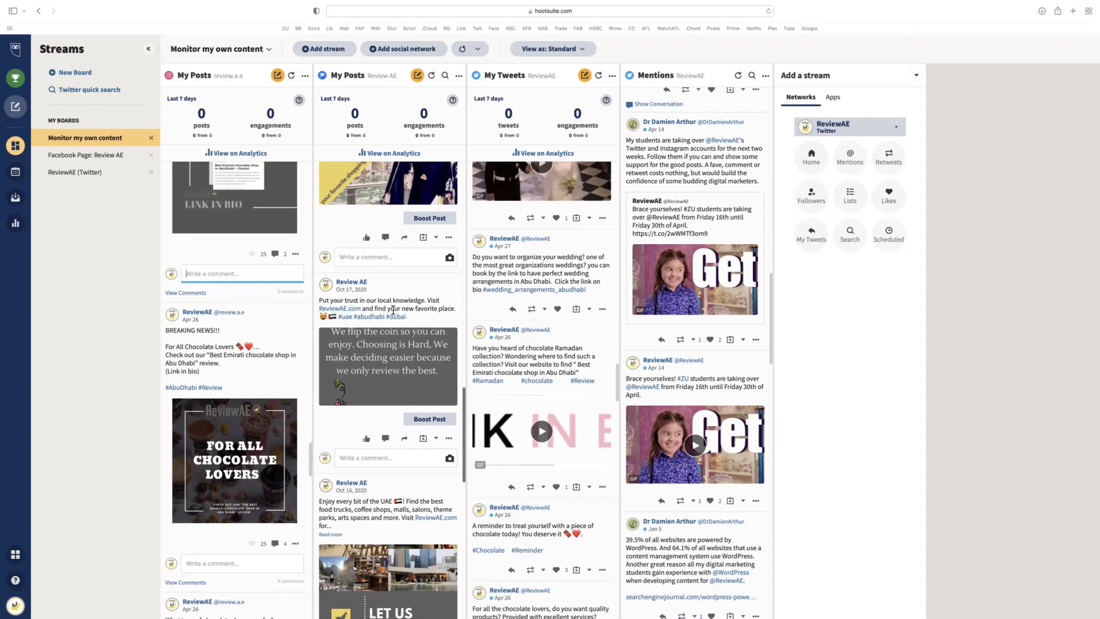
pyautogui.scroll(-5, 413, 329)
pyautogui.scroll(-3, 414, 330)
pyautogui.scroll(-6, 542, 344)
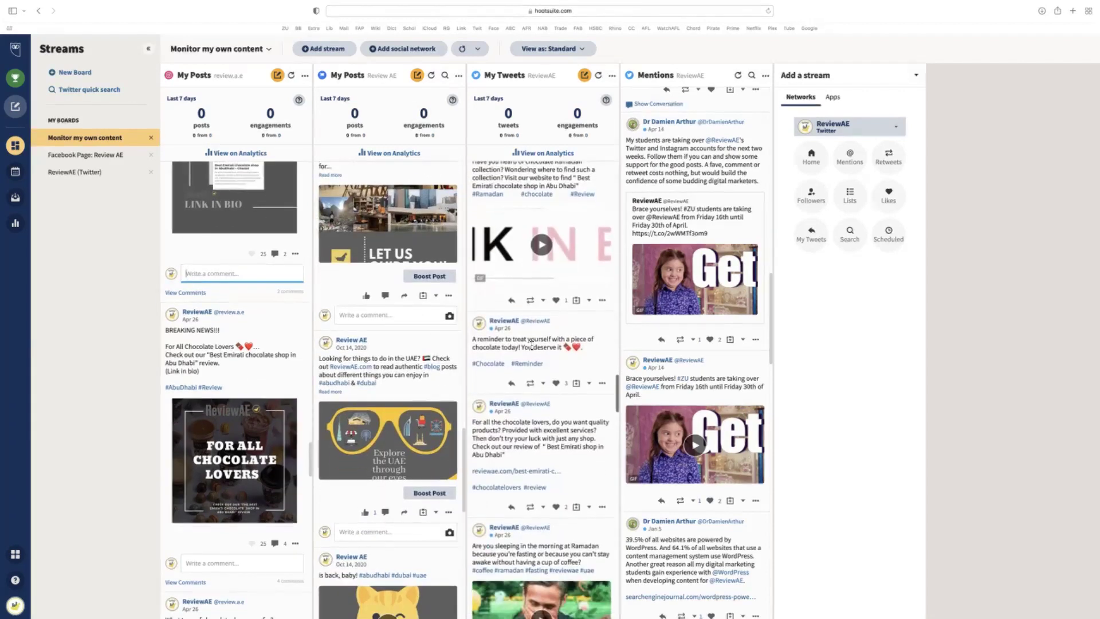
pyautogui.scroll(-10, 697, 288)
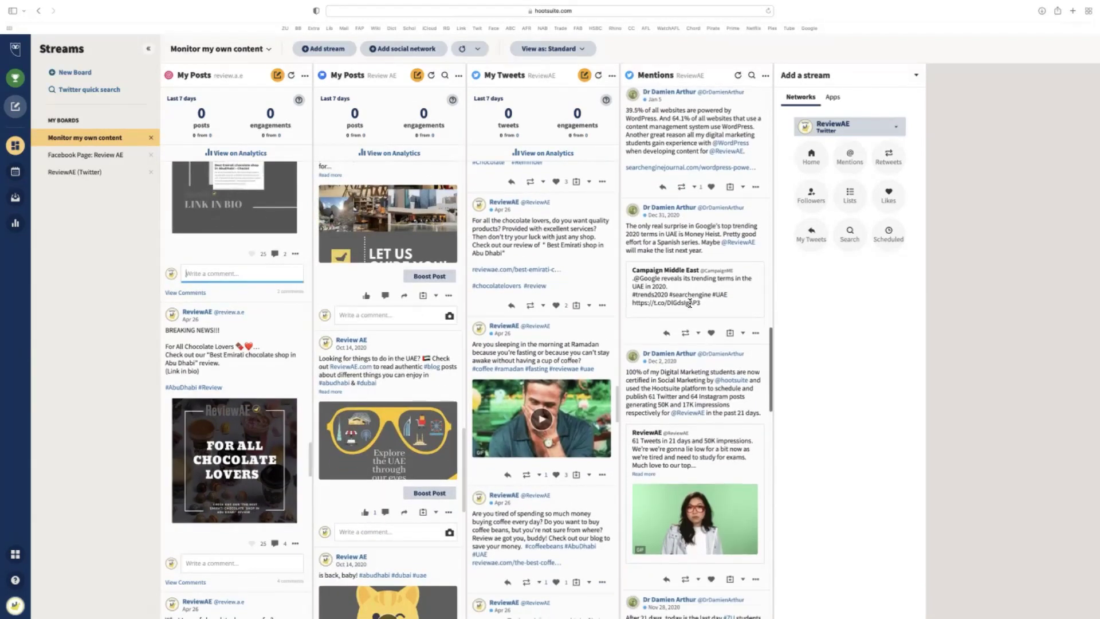
pyautogui.scroll(-2, 690, 303)
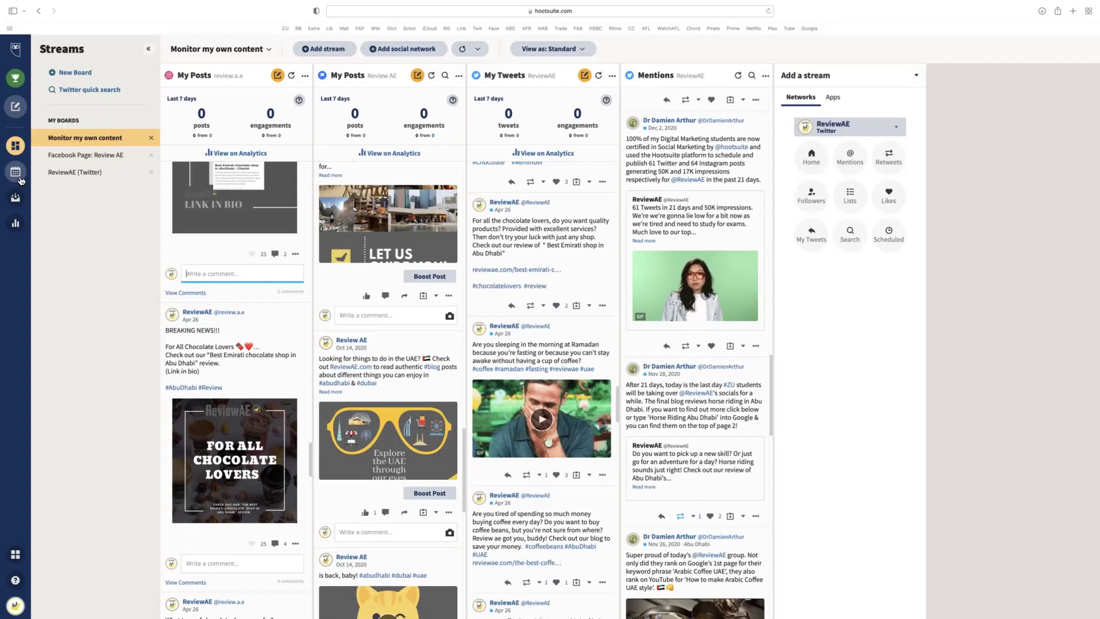
# Open the Publisher's planner and look over the schedule for the week of Oct 31 - Nov 6, 2021
pyautogui.click(16, 172)
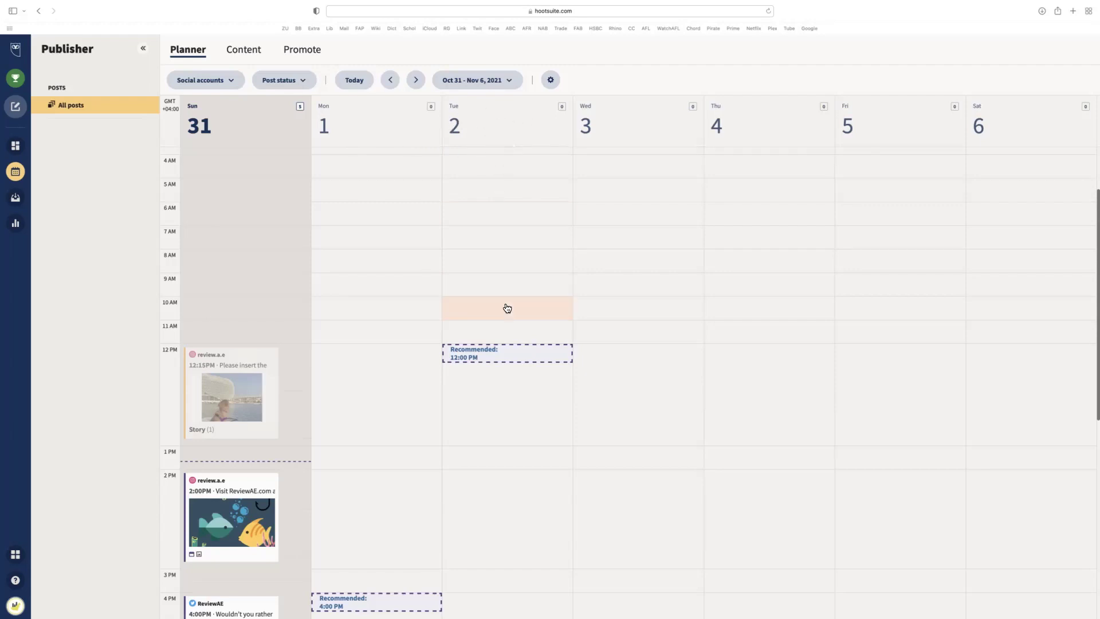
pyautogui.scroll(-5, 506, 308)
pyautogui.scroll(-6, 506, 309)
pyautogui.scroll(14, 506, 309)
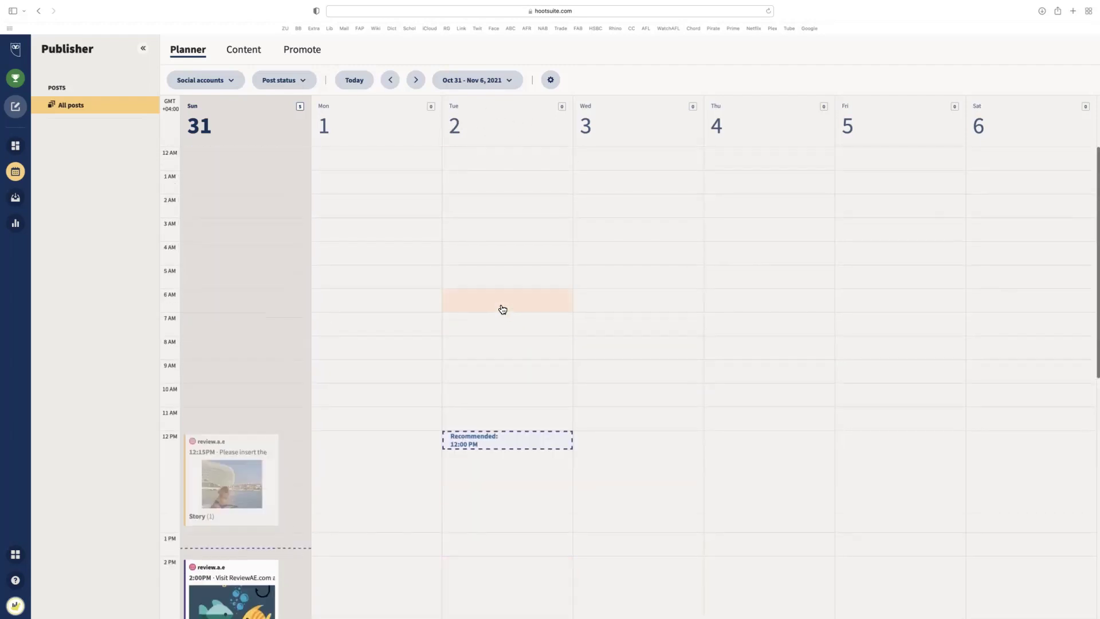
# View the recommended posting times for the week of Nov 7 - 13, 2021, and return to the previous week
pyautogui.click(416, 80)
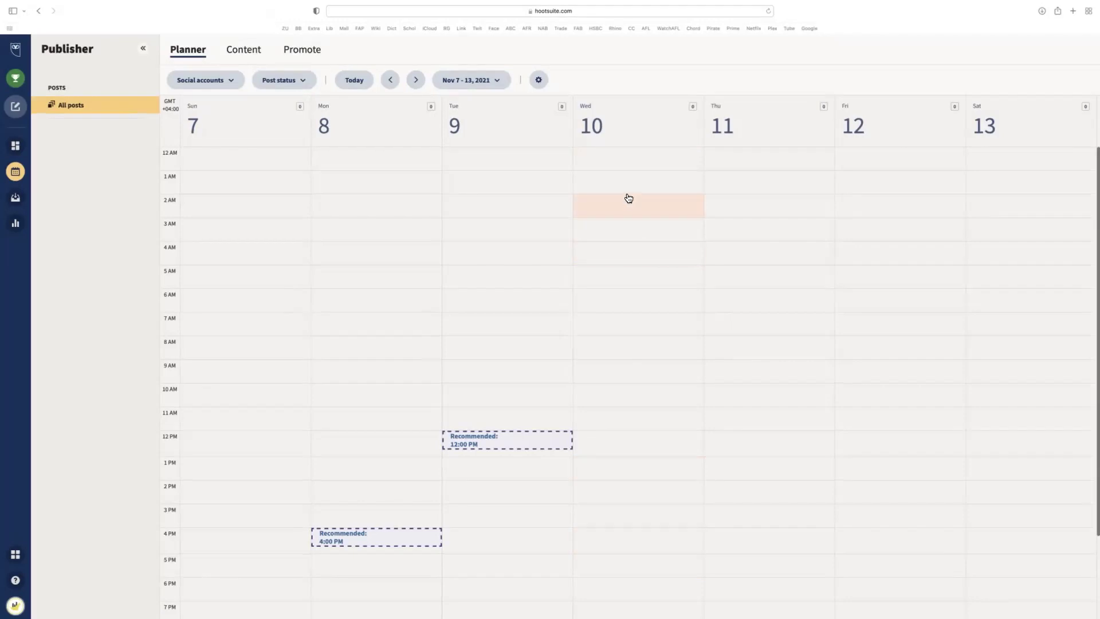
pyautogui.scroll(-3, 655, 358)
pyautogui.scroll(3, 655, 359)
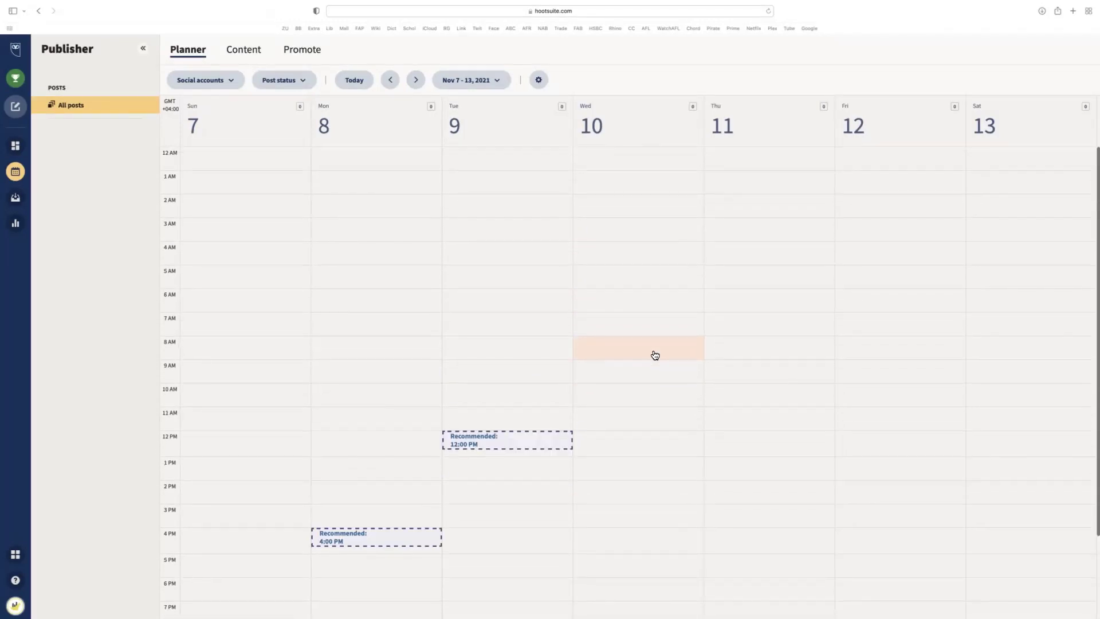
pyautogui.scroll(-3, 654, 355)
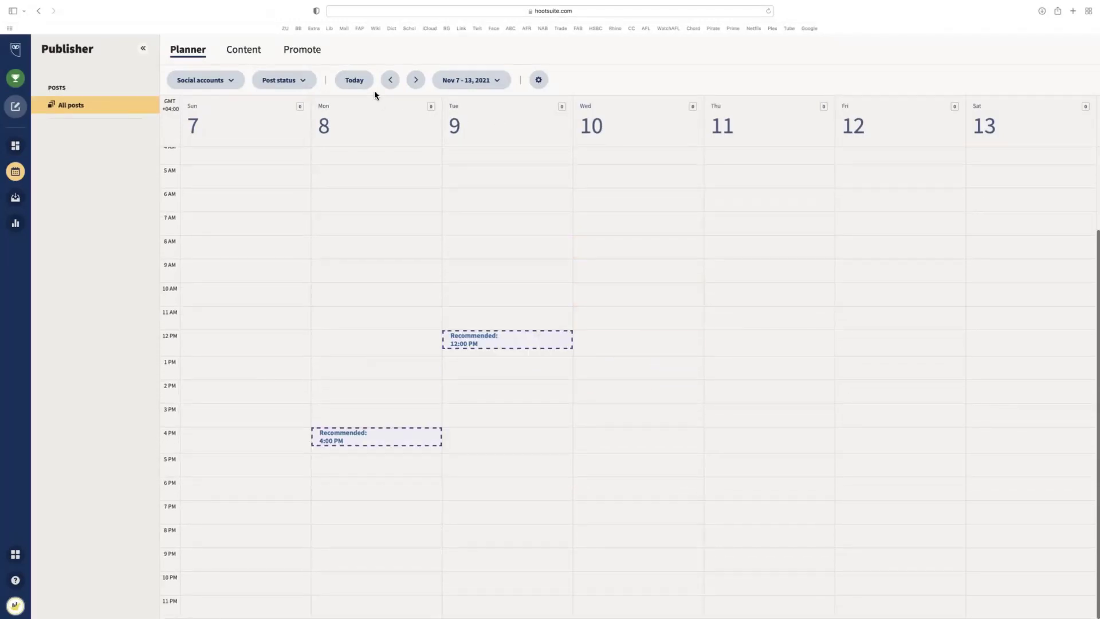
pyautogui.click(393, 87)
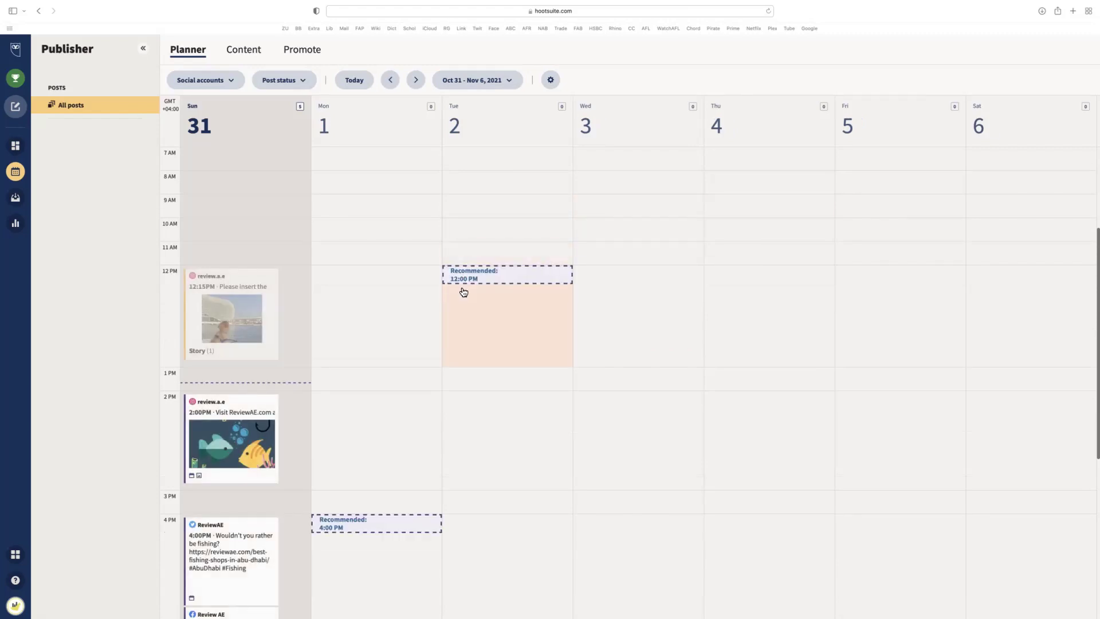
# Examine the Instagram, Twitter and Facebook posts scheduled for Sunday 31 and the recommended time slots in the planner
pyautogui.scroll(-3, 467, 275)
pyautogui.scroll(-2, 467, 272)
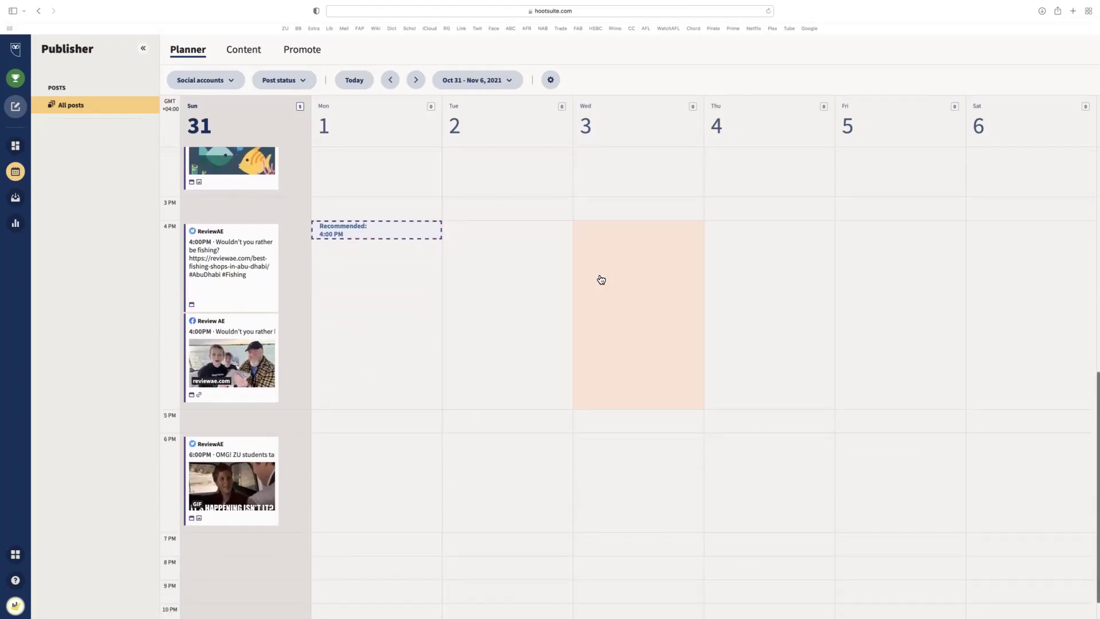
pyautogui.scroll(5, 602, 278)
pyautogui.scroll(-4, 594, 282)
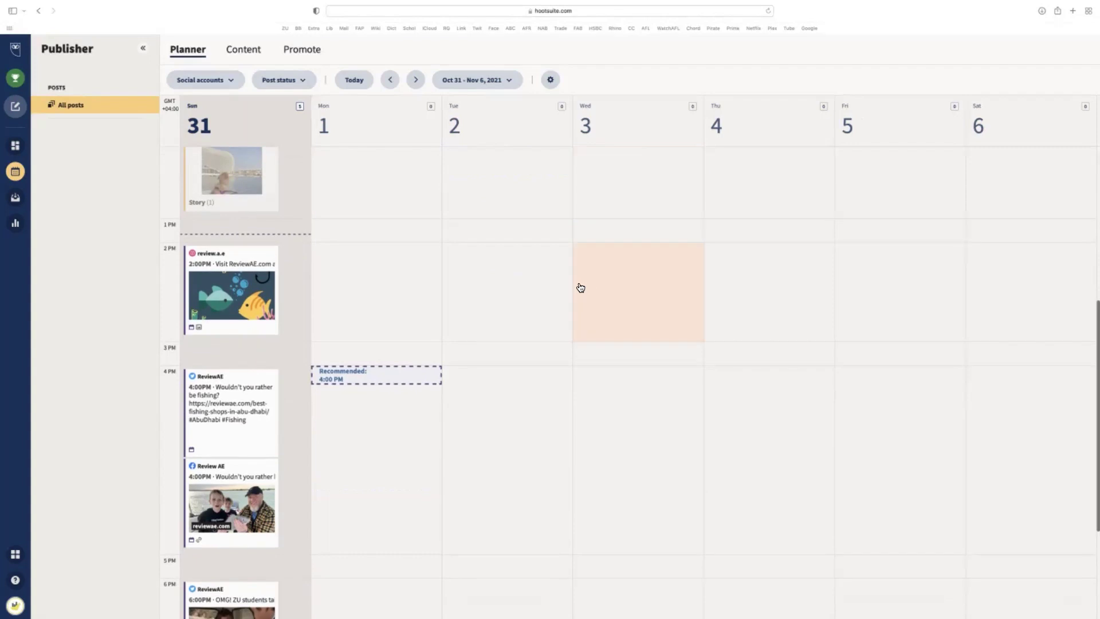
pyautogui.scroll(-2, 581, 287)
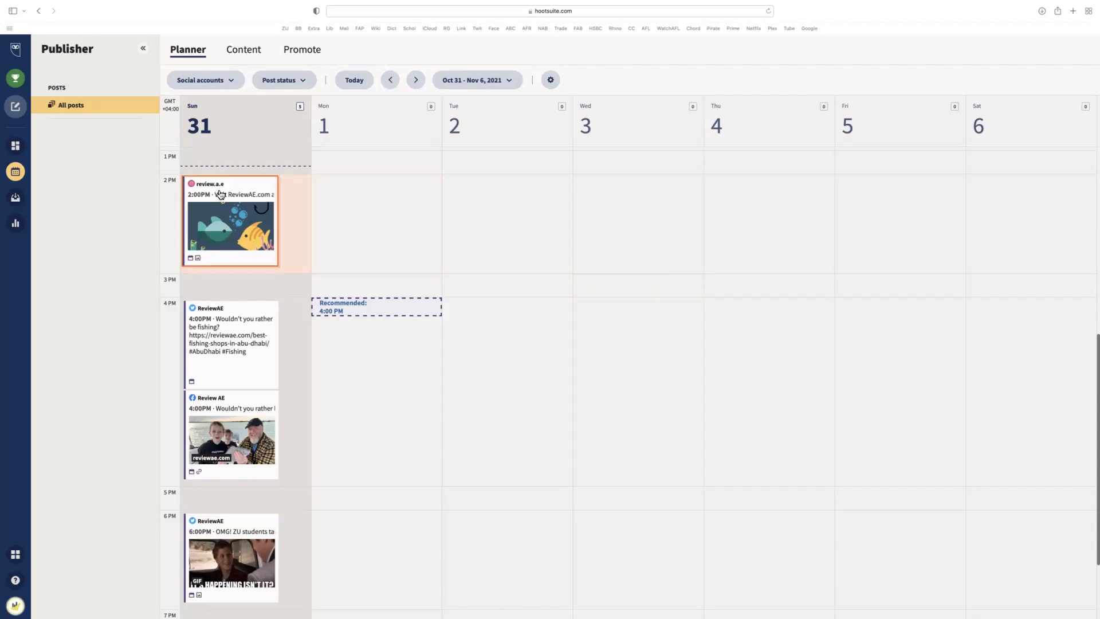
pyautogui.scroll(3, 461, 192)
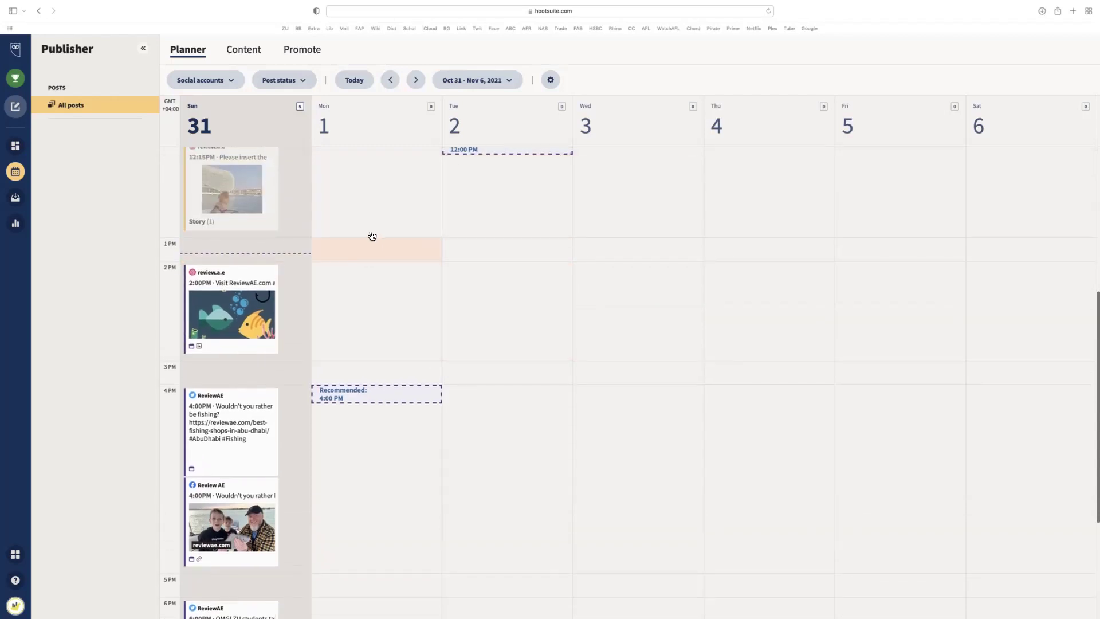
pyautogui.scroll(2, 370, 226)
pyautogui.scroll(-2, 371, 229)
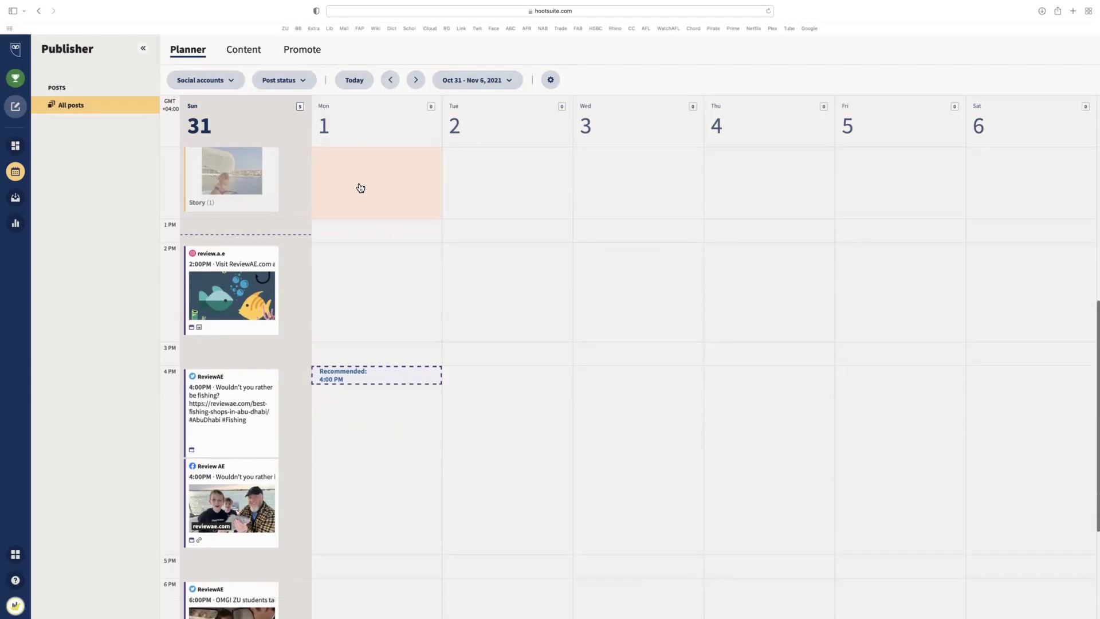
pyautogui.scroll(-2, 362, 305)
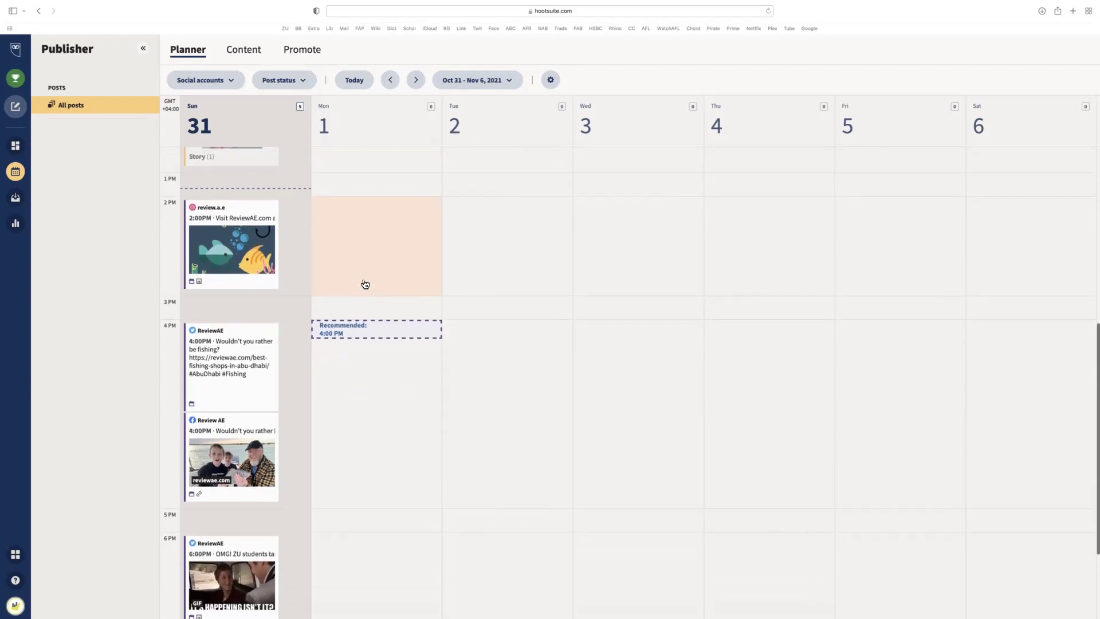
pyautogui.scroll(-1, 364, 252)
pyautogui.scroll(-3, 358, 401)
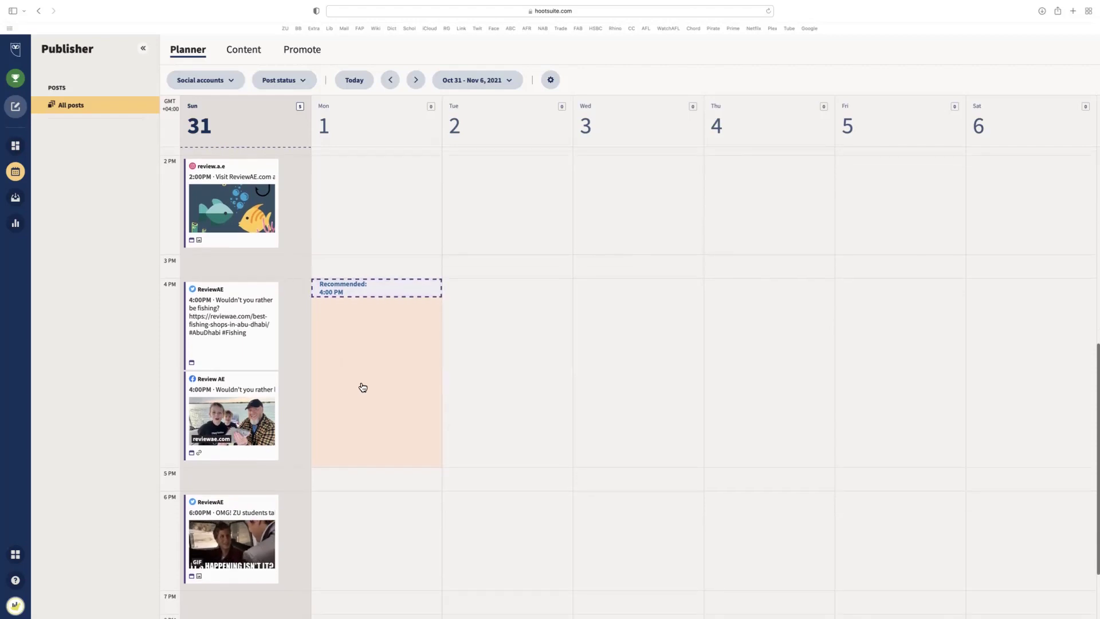
# Switch to the "ReviewAE Project Part 2" presentation in Google Slides and view the Instagram story slide 3 and Twitter post slide 7
pyautogui.hotkey('ctrl', 'Left')
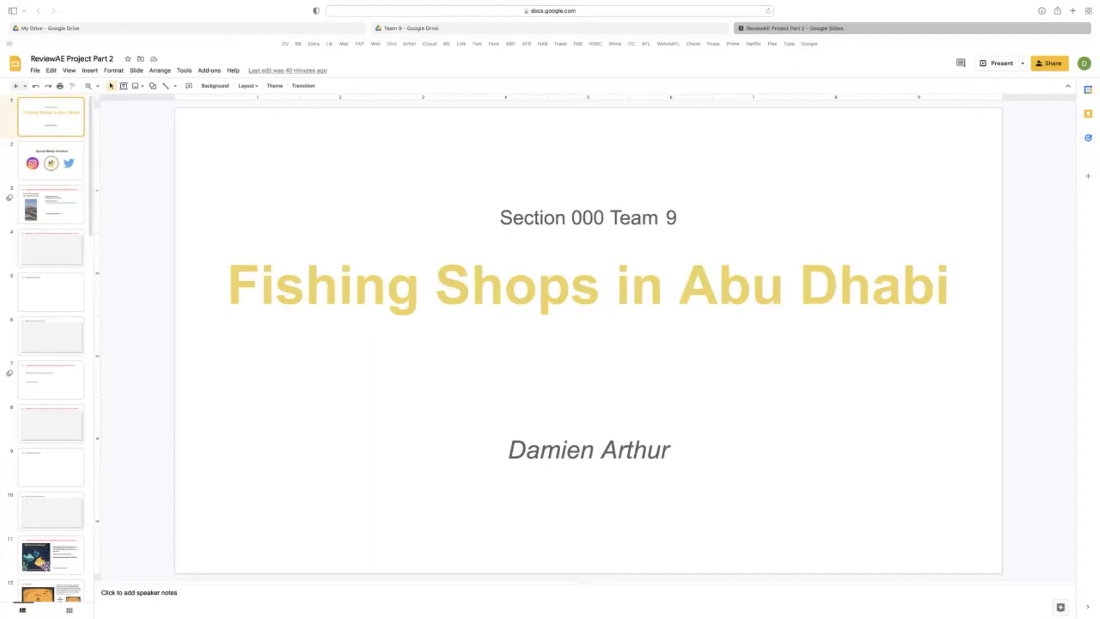
pyautogui.click(52, 219)
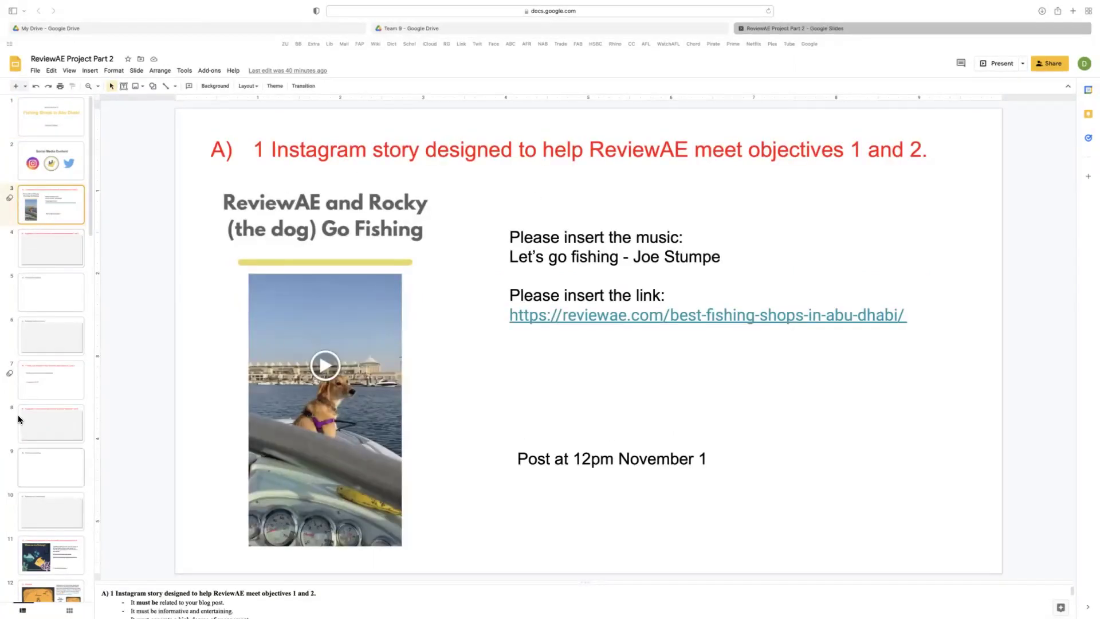
pyautogui.scroll(-2, 53, 366)
pyautogui.click(58, 318)
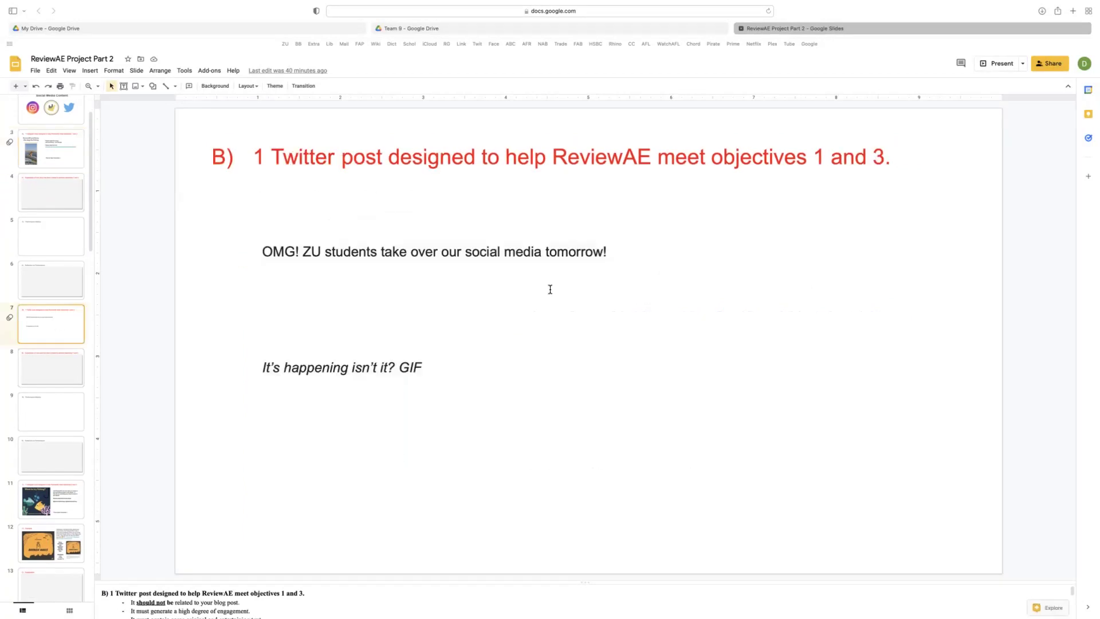
# View the Instagram fishing post on slide 11 and the salon example on slide 17, and return to slide 11
pyautogui.scroll(-3, 32, 363)
pyautogui.click(34, 370)
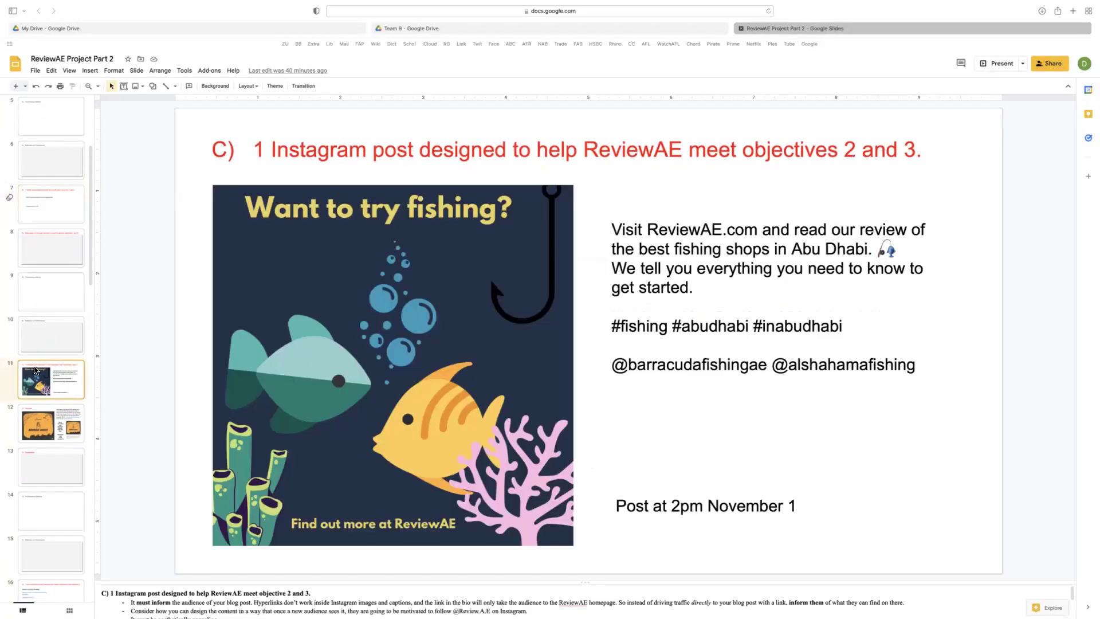
pyautogui.scroll(-5, 35, 370)
pyautogui.click(50, 388)
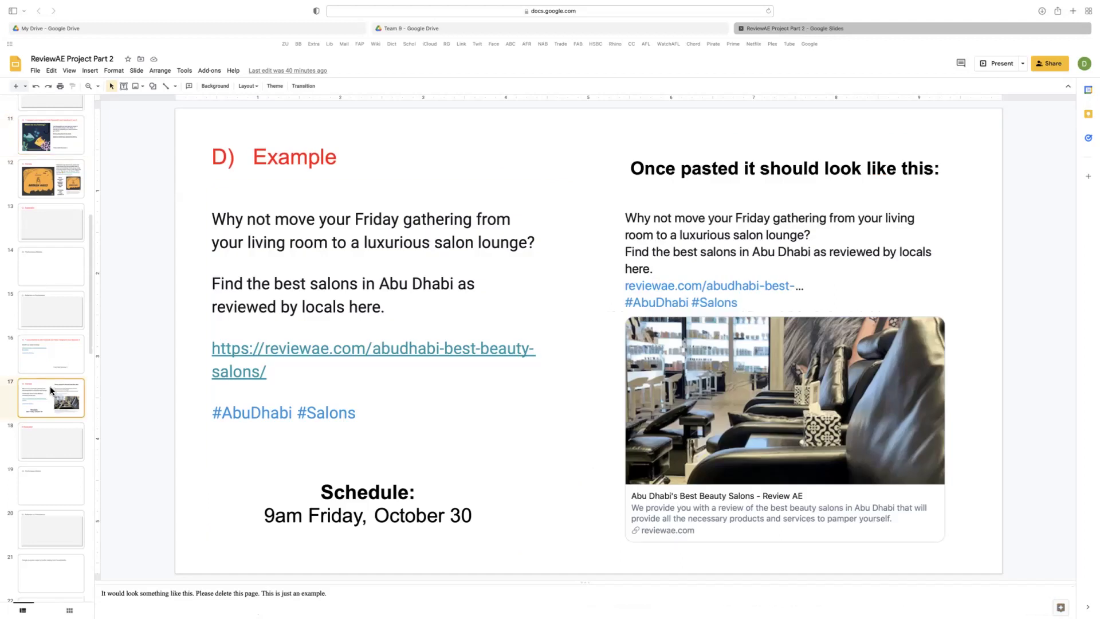
pyautogui.scroll(4, 50, 379)
pyautogui.click(51, 306)
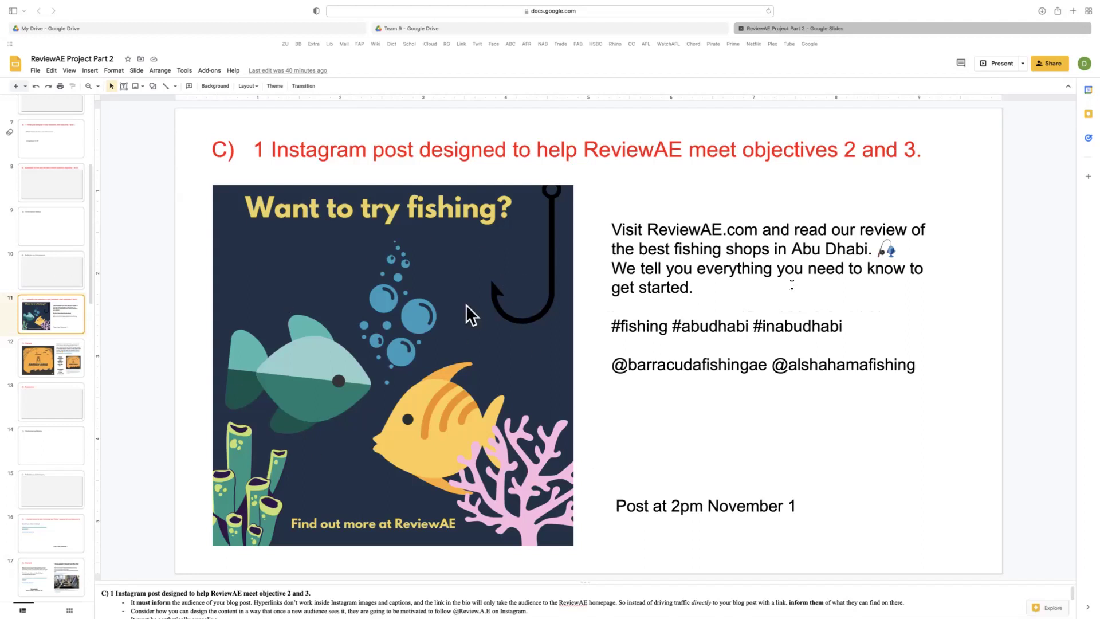
# Copy the entire caption of the Instagram fishing post on slide 11, including its hashtags and account mentions
pyautogui.click(779, 271)
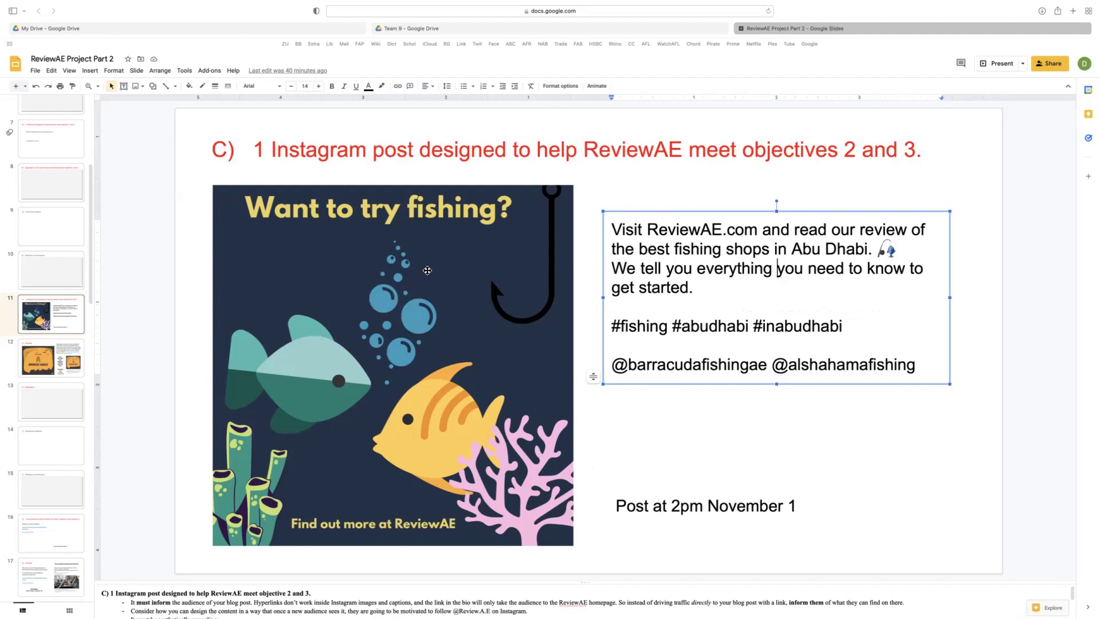
pyautogui.click(705, 275)
pyautogui.press('super+a')
pyautogui.press('super+c')
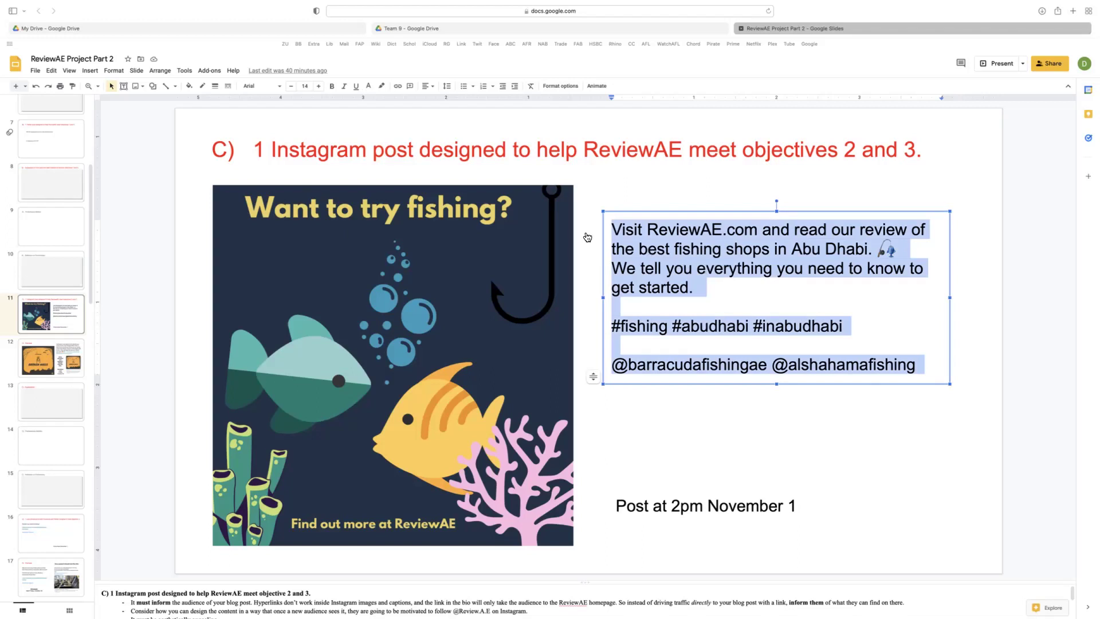
# Switch to the Hootsuite planner and start a new post for Monday, November 1 at 2:00 PM
pyautogui.hotkey('ctrl', 'Right')
pyautogui.hotkey('ctrl', 'Left')
pyautogui.hotkey('ctrl', 'Right')
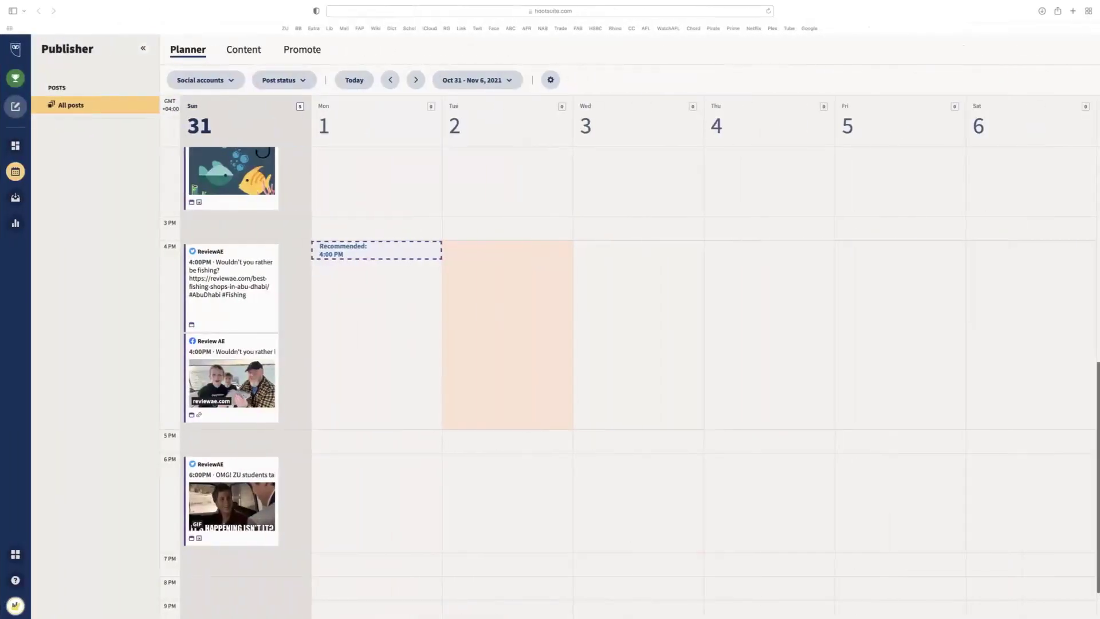
pyautogui.scroll(3, 374, 218)
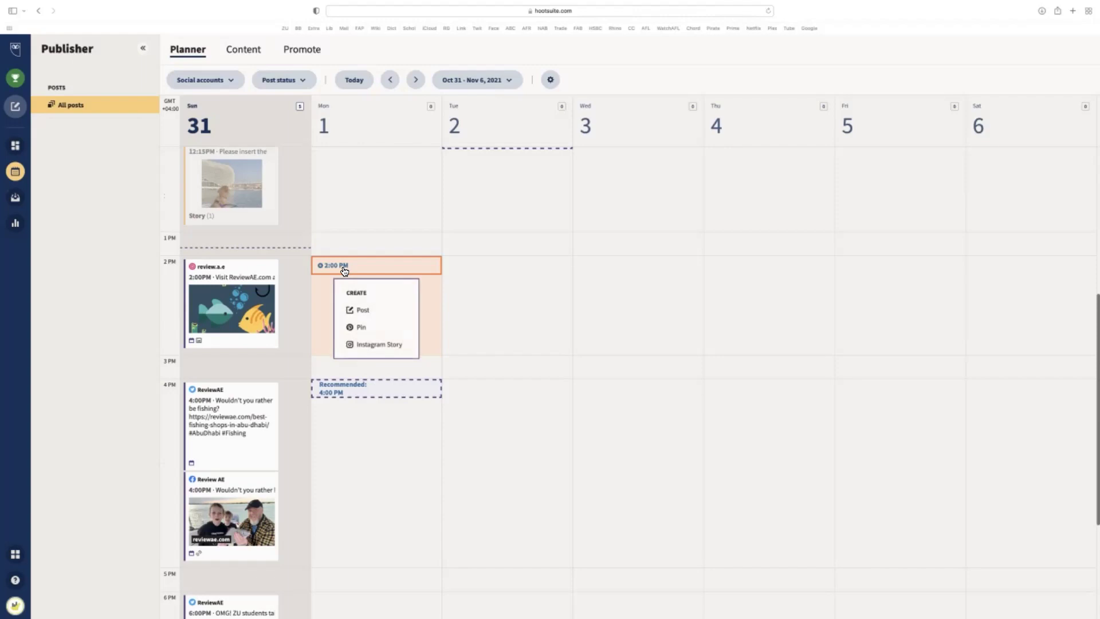
pyautogui.click(366, 314)
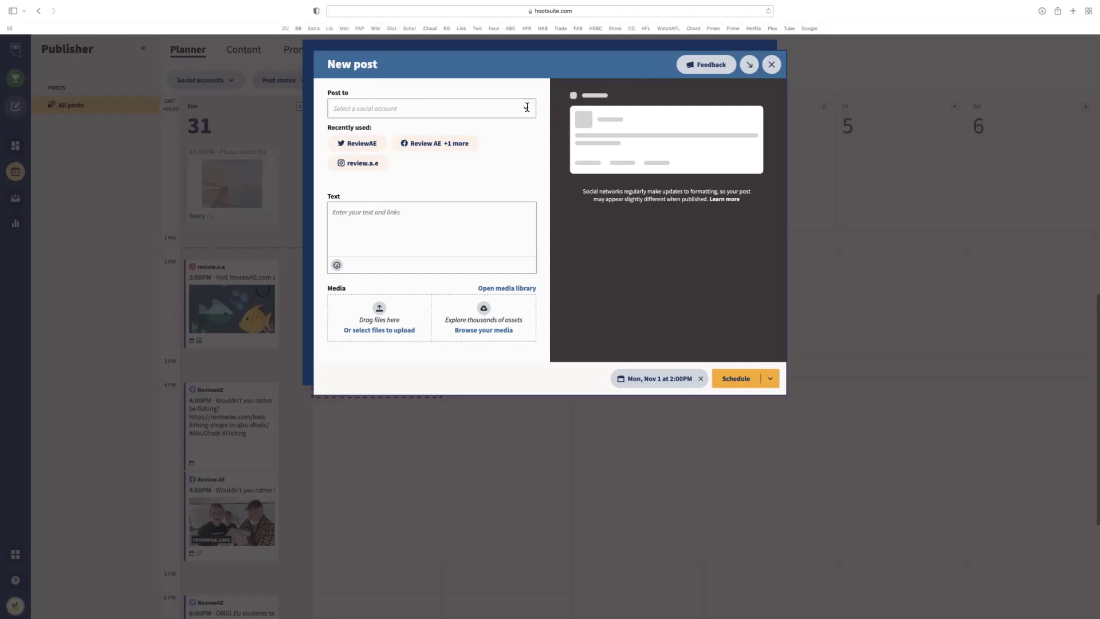
# Set the new post's destination to the review.a.e Instagram Business account and paste the copied fishing caption as its text
pyautogui.click(422, 120)
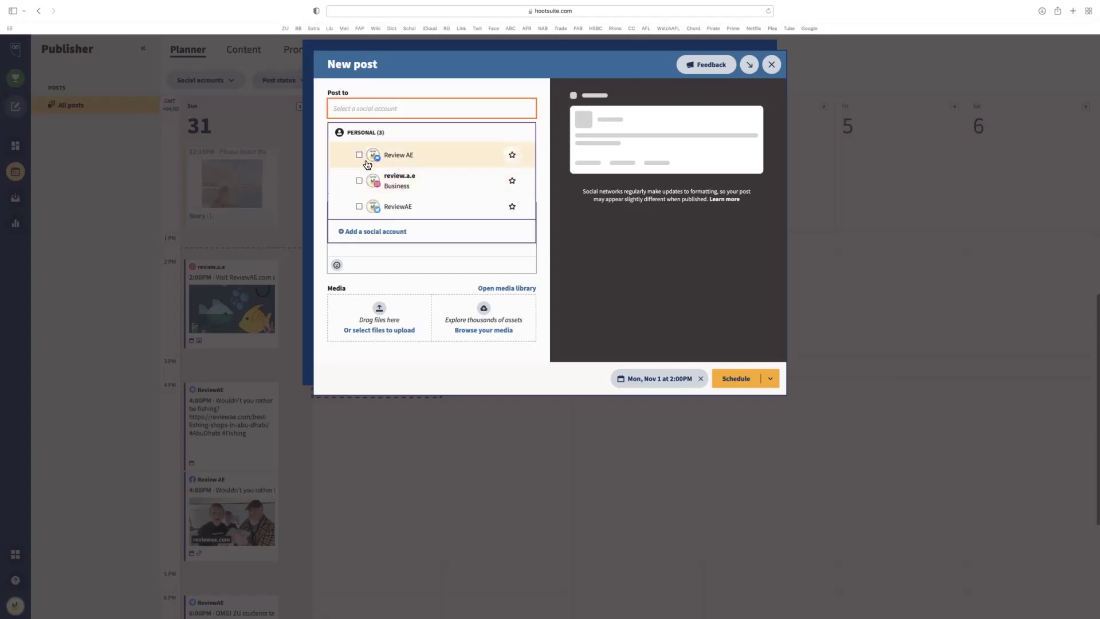
pyautogui.click(364, 163)
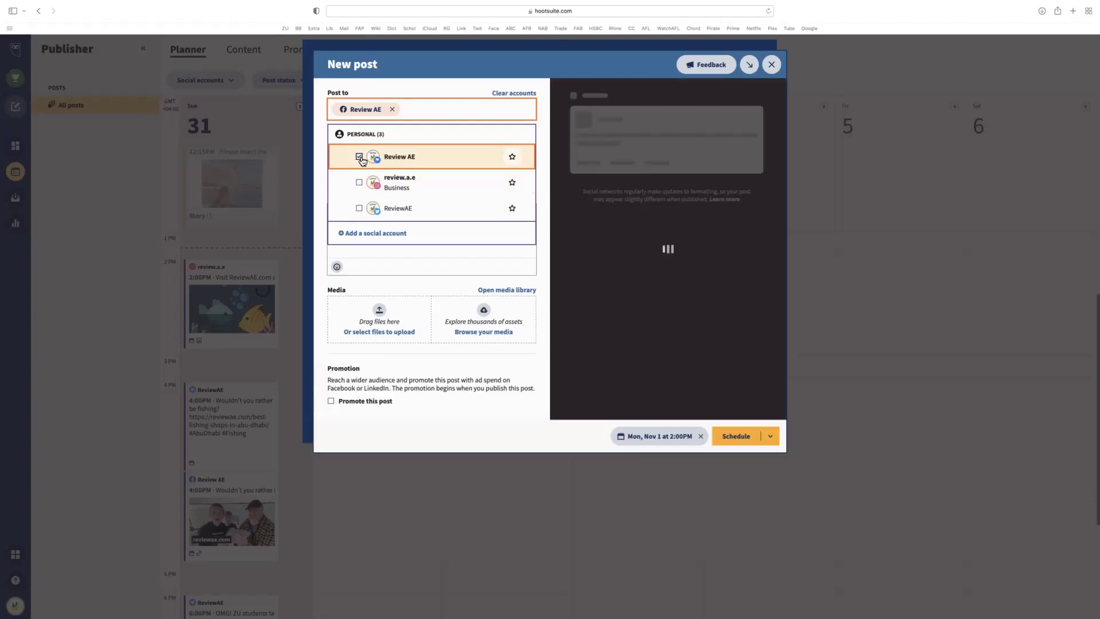
pyautogui.click(360, 158)
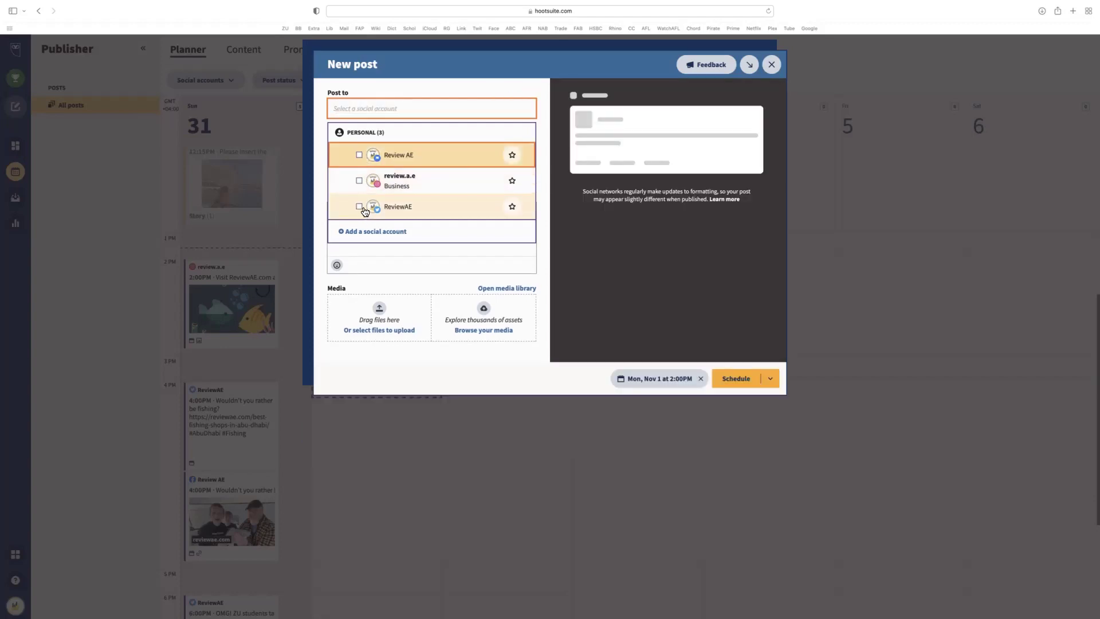
pyautogui.click(359, 181)
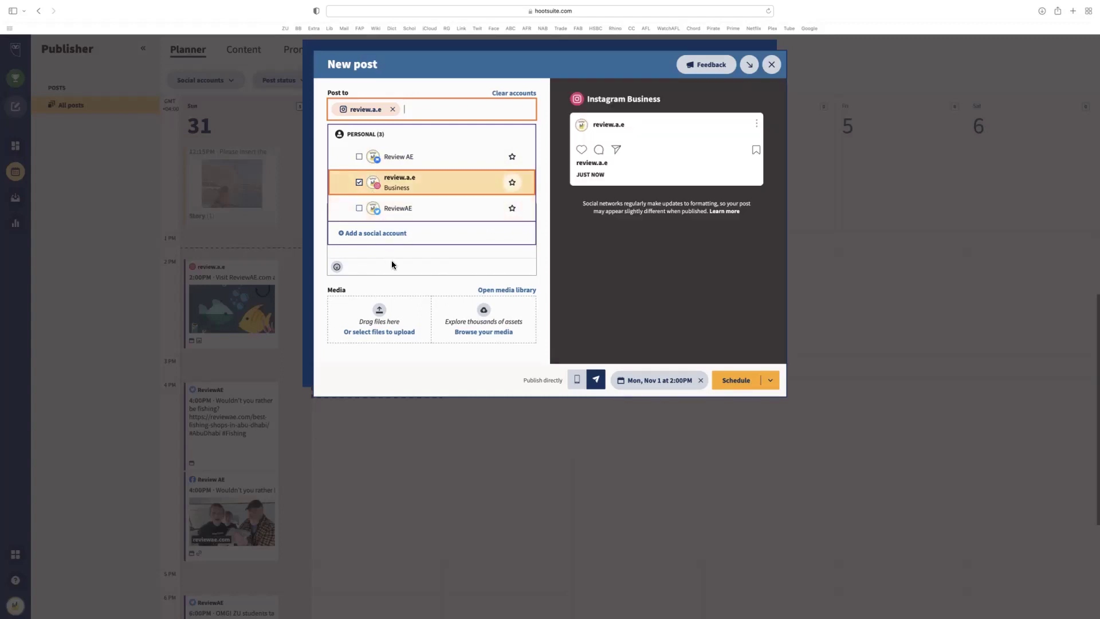
pyautogui.click(393, 253)
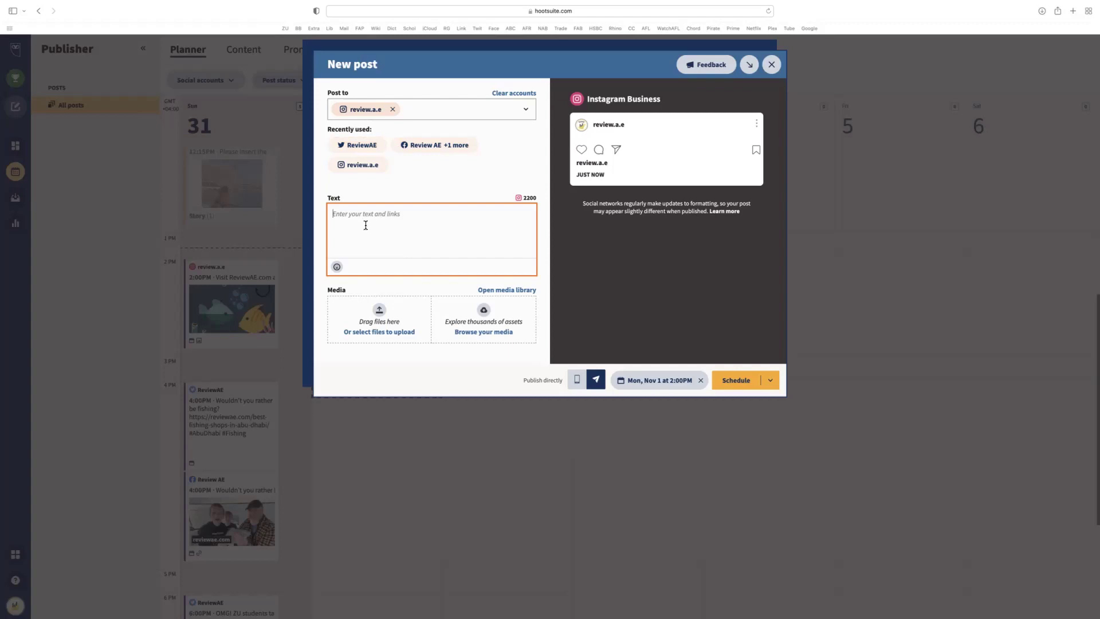
pyautogui.press('super+v')
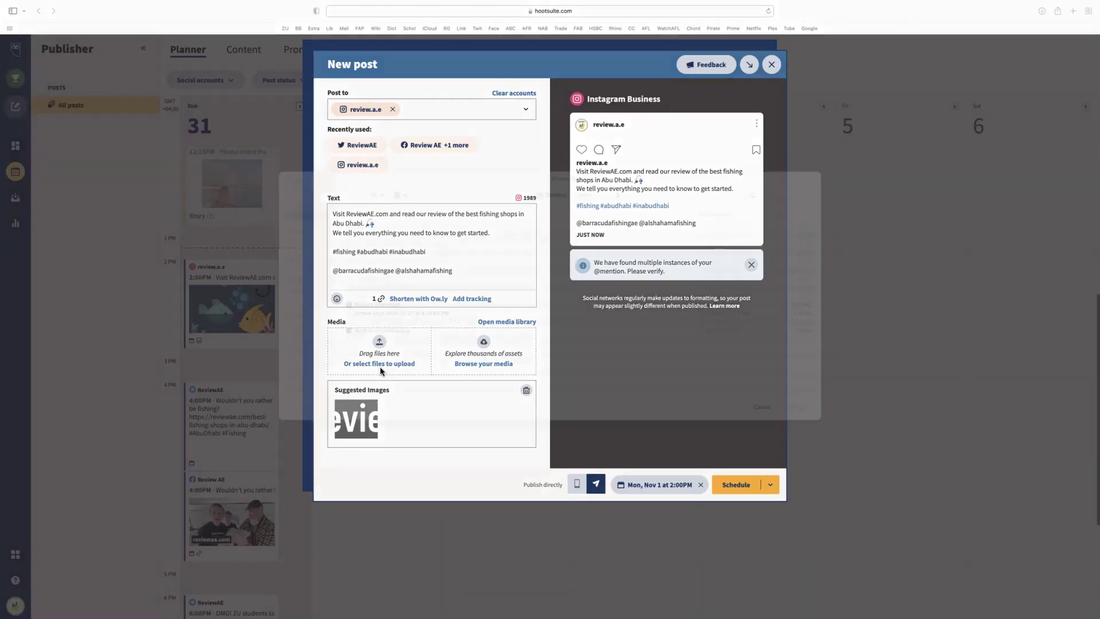
# Attach the image "Want to try fishing.png" from the Desktop folder and schedule the Instagram post
pyautogui.click(383, 372)
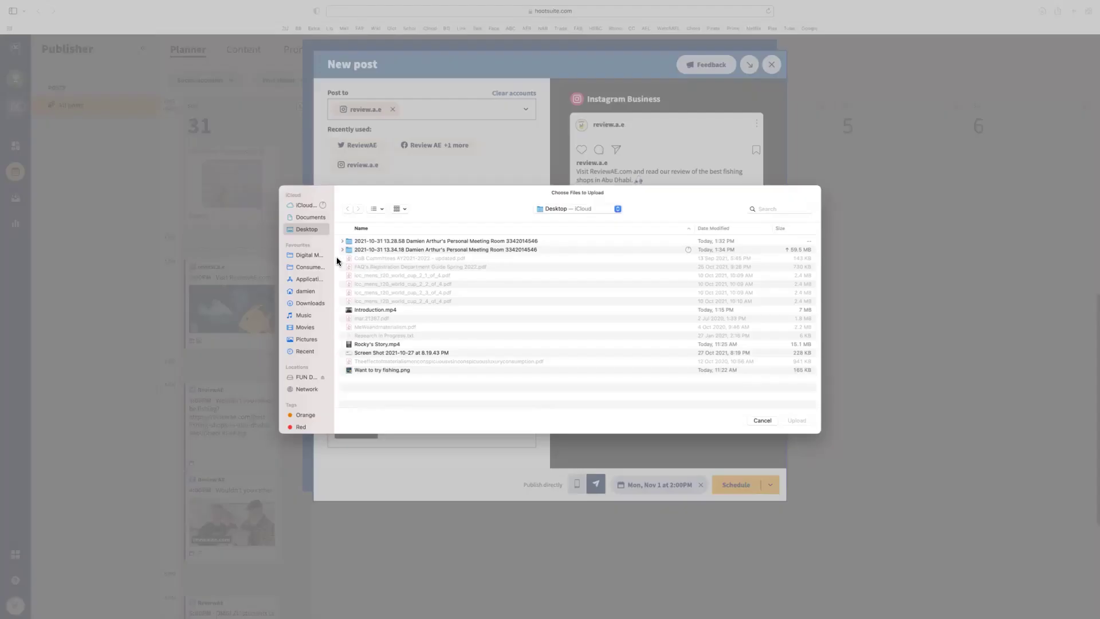
pyautogui.doubleClick(374, 370)
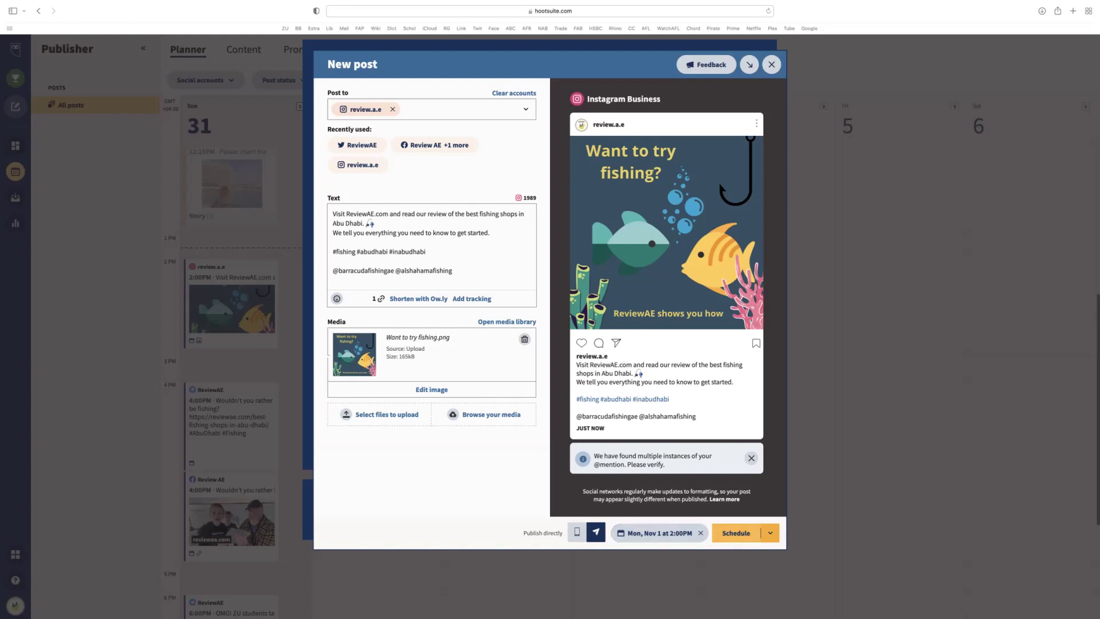
pyautogui.click(736, 533)
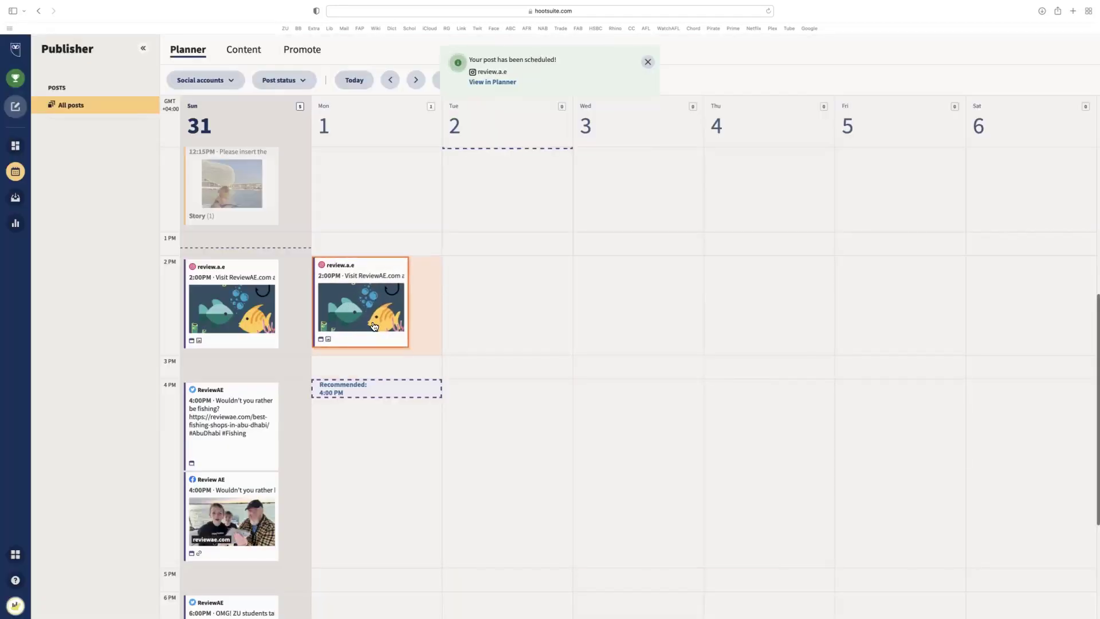
pyautogui.scroll(-1, 377, 326)
pyautogui.scroll(-3, 376, 326)
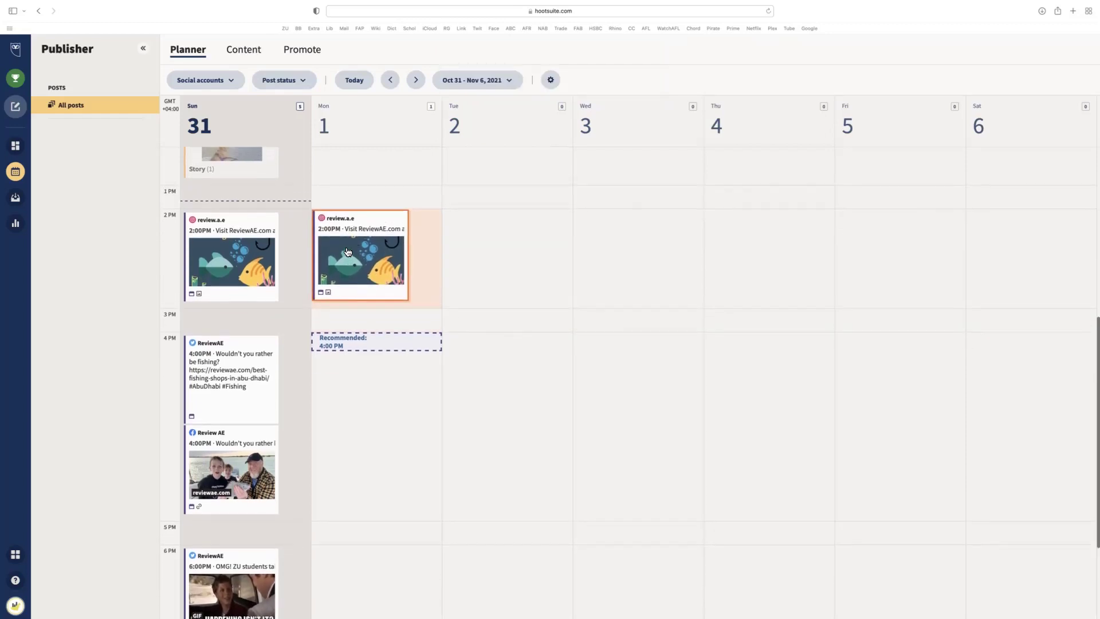
pyautogui.scroll(10, 347, 246)
pyautogui.scroll(-11, 401, 393)
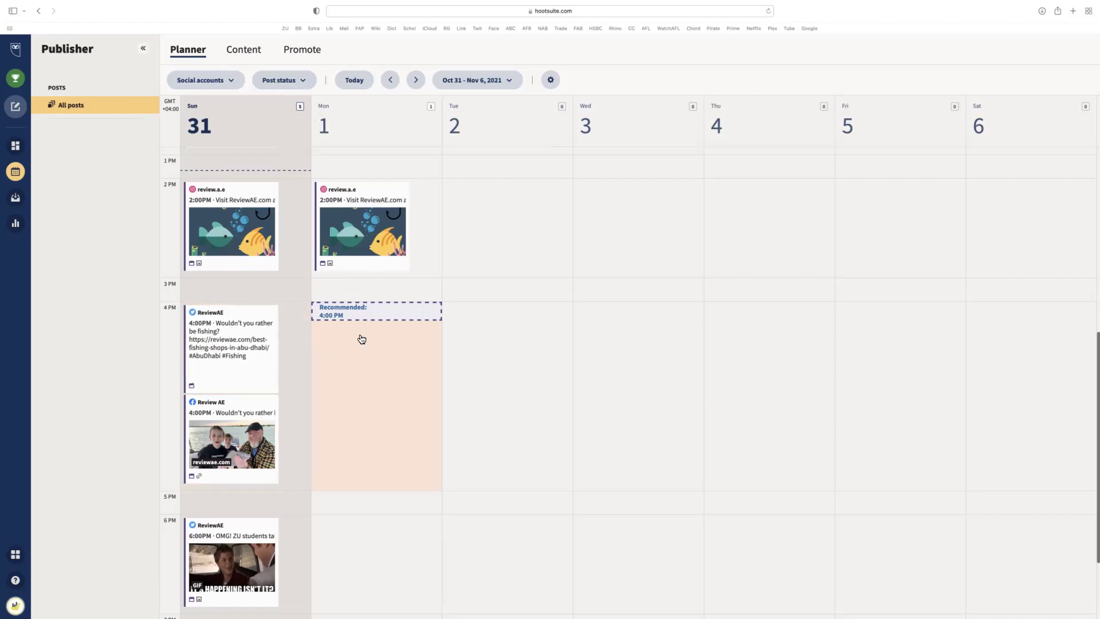
# Switch to the Google Slides presentation and copy the sentence "OMG! ZU students take over our social media tomorrow!" from slide 7
pyautogui.hotkey('ctrl', 'Left')
pyautogui.scroll(10, 48, 427)
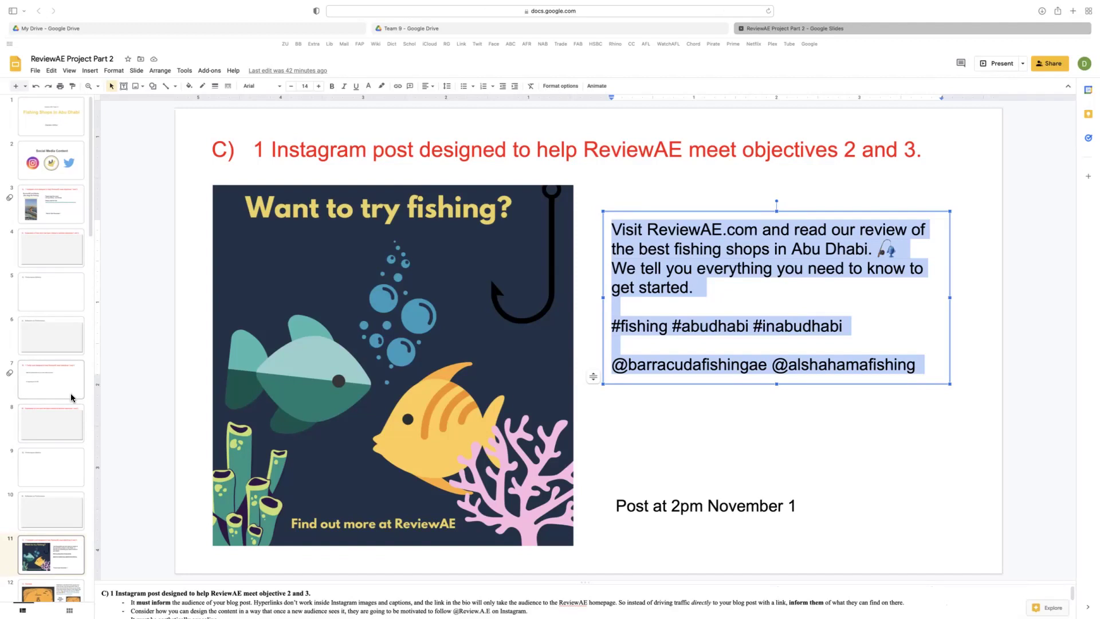
pyautogui.click(72, 397)
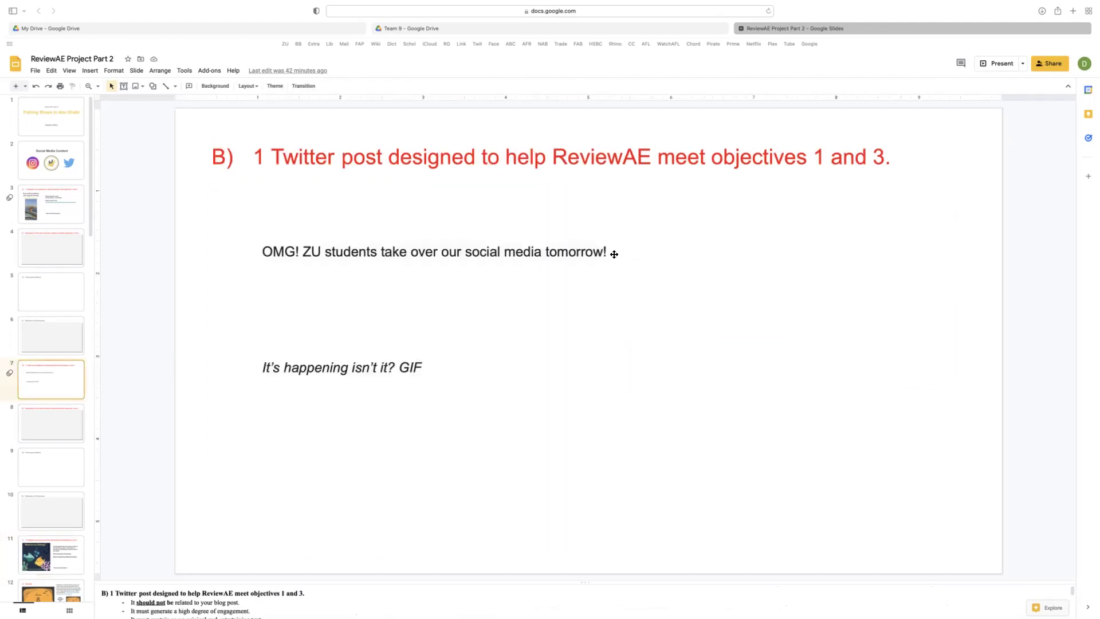
pyautogui.click(301, 256)
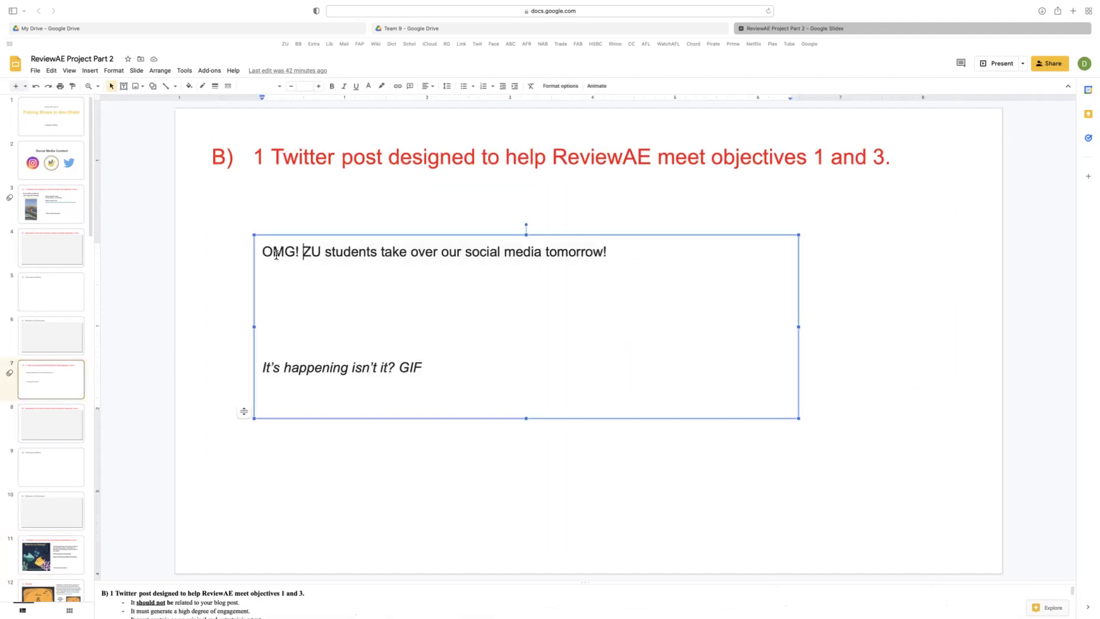
pyautogui.moveTo(267, 254); pyautogui.dragTo(609, 257)
pyautogui.press('super+c')
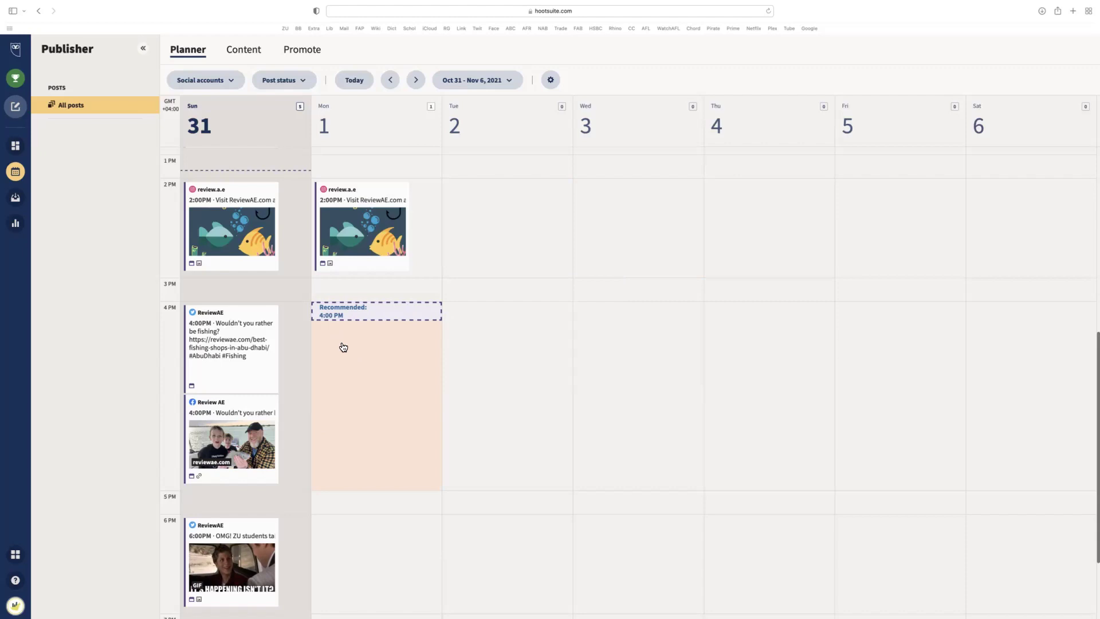
pyautogui.click(345, 318)
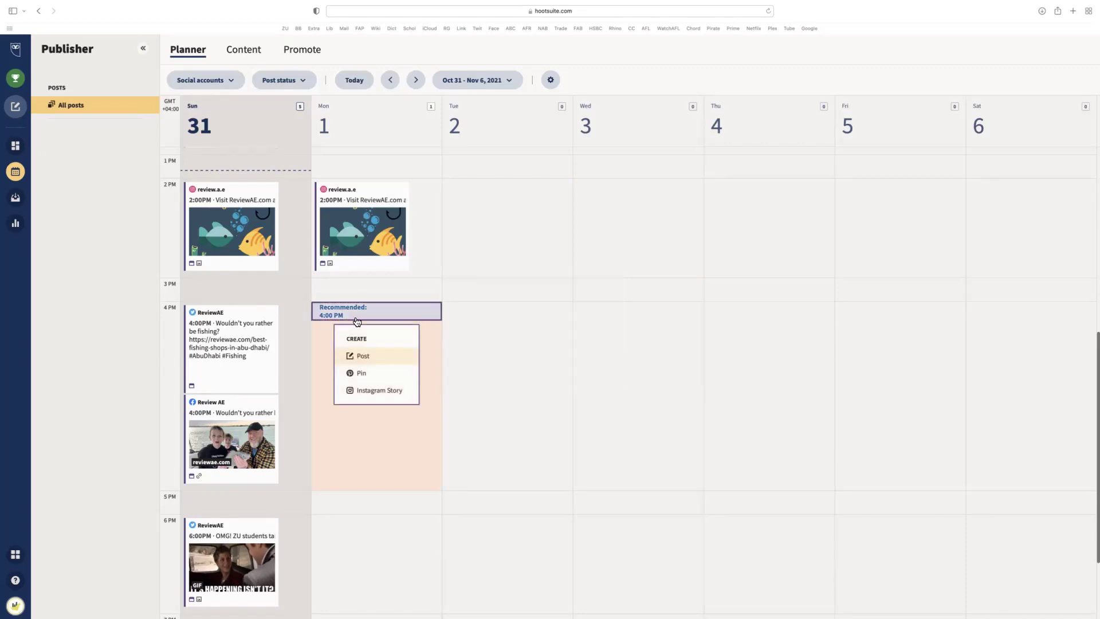
pyautogui.click(371, 359)
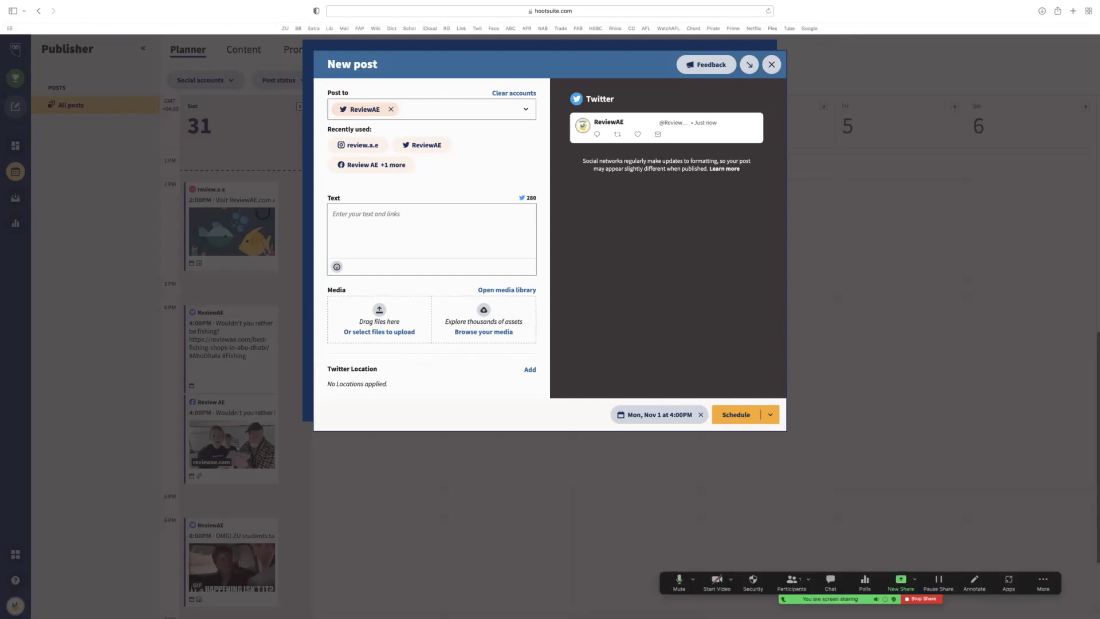
pyautogui.click(772, 64)
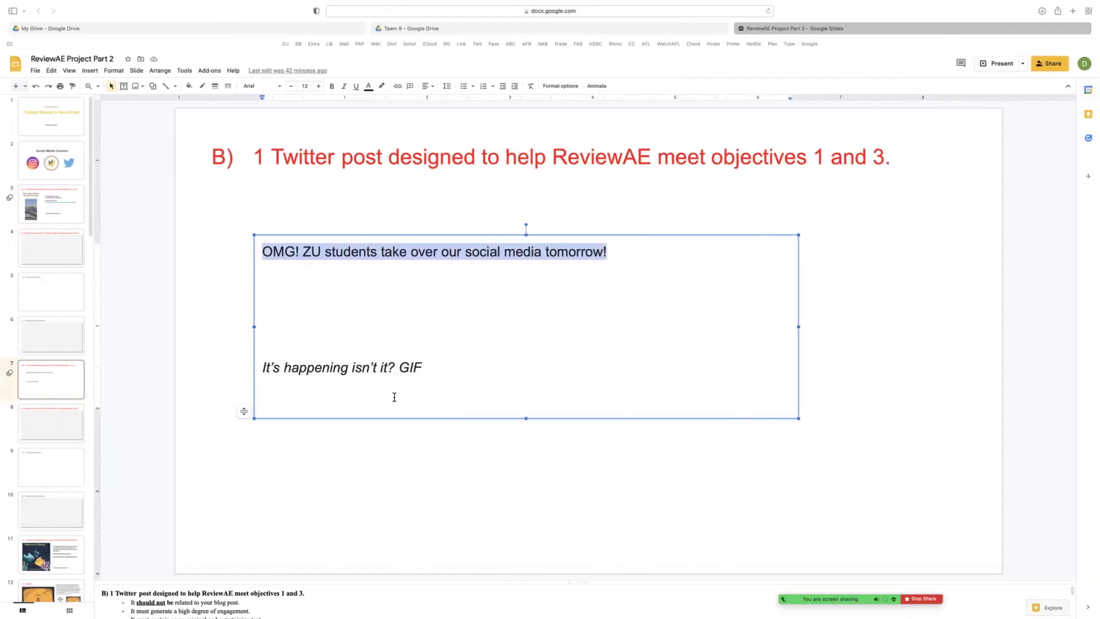
# Switch to the Hootsuite planner and start a new post for Monday, November 1 at 6:00 PM
pyautogui.hotkey('ctrl', 'Right')
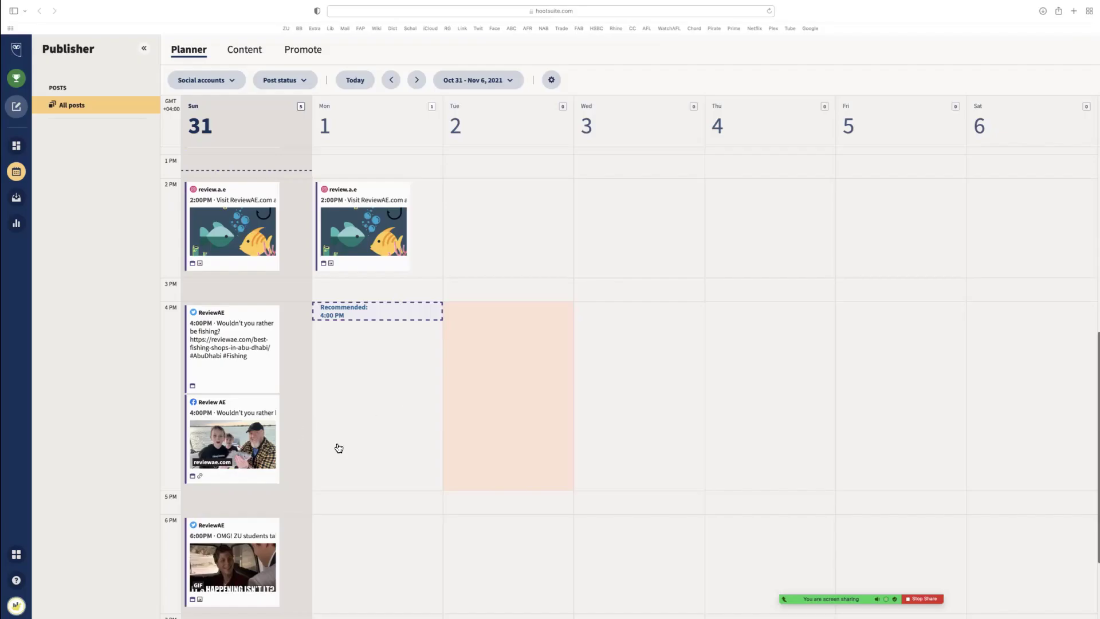
pyautogui.scroll(-5, 344, 424)
pyautogui.click(346, 414)
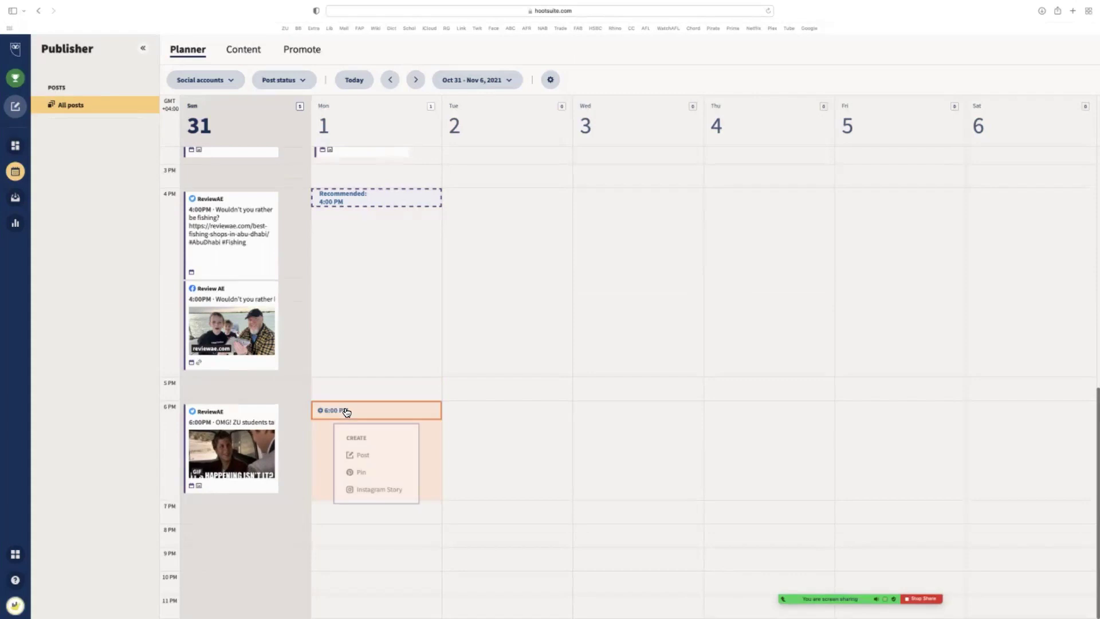
pyautogui.click(367, 456)
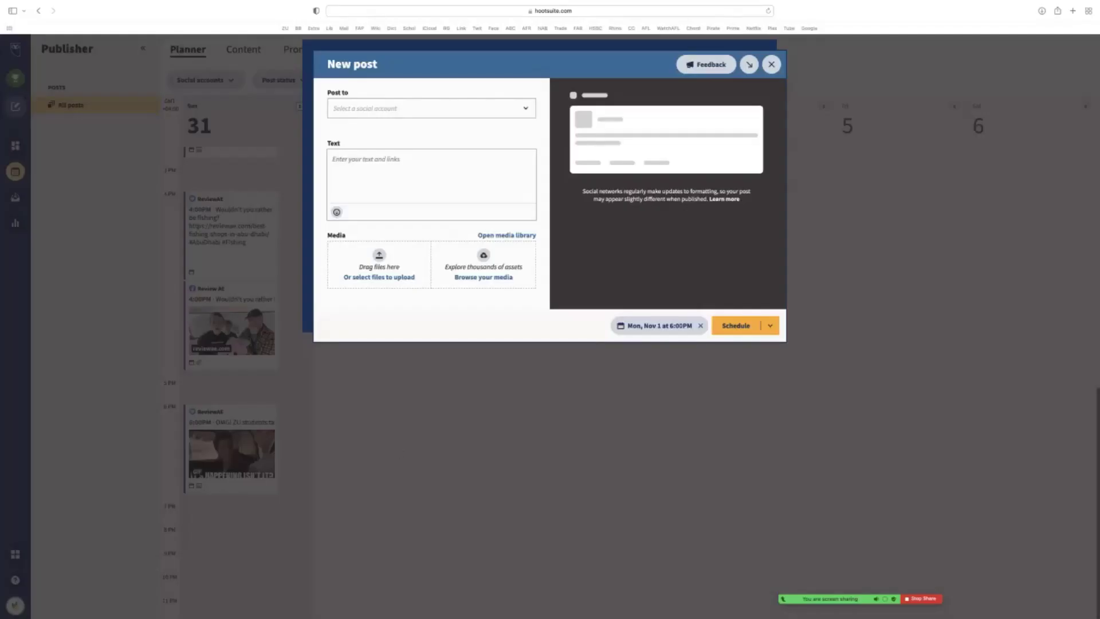
# Paste the copied "OMG! ZU students…" sentence as the post's text and set its destination to the ReviewAE Twitter account
pyautogui.click(374, 226)
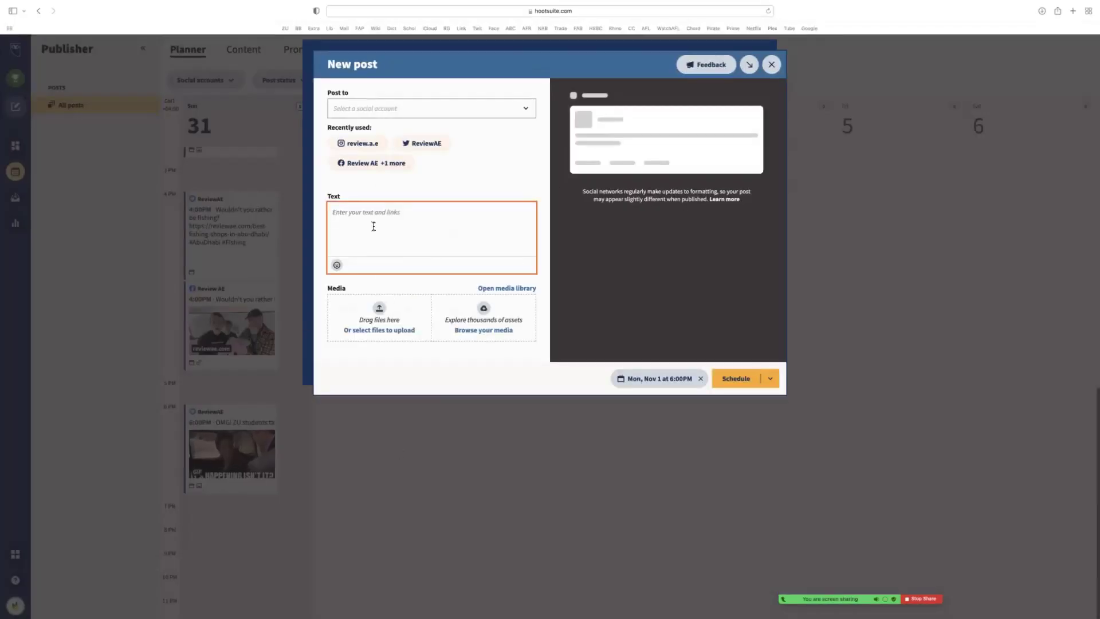
pyautogui.press('super+v')
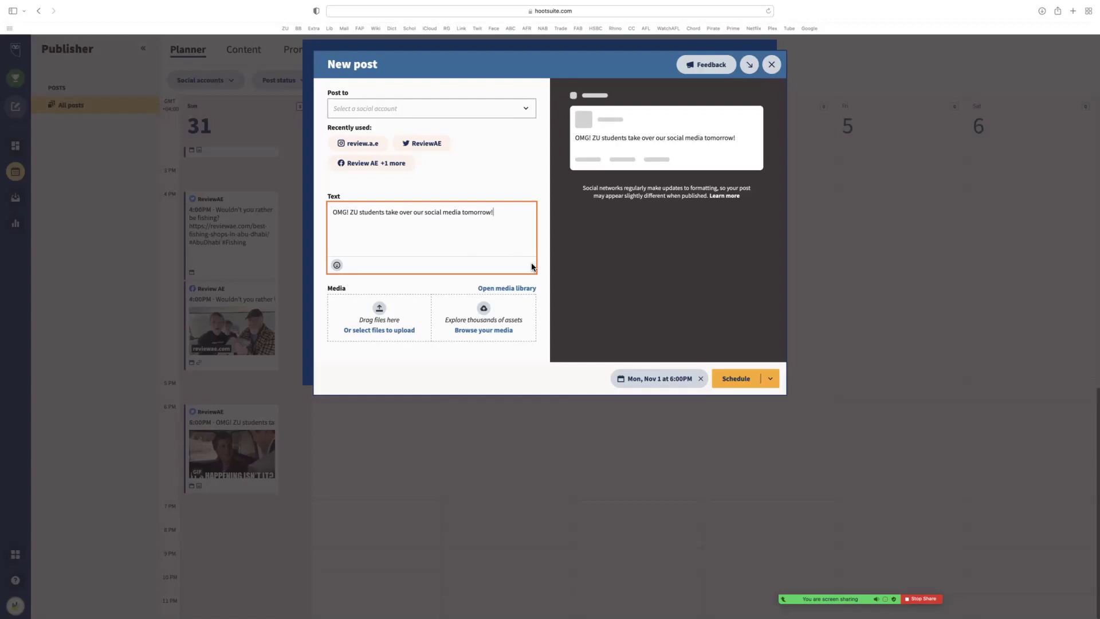
pyautogui.hotkey('ctrl', 'Left')
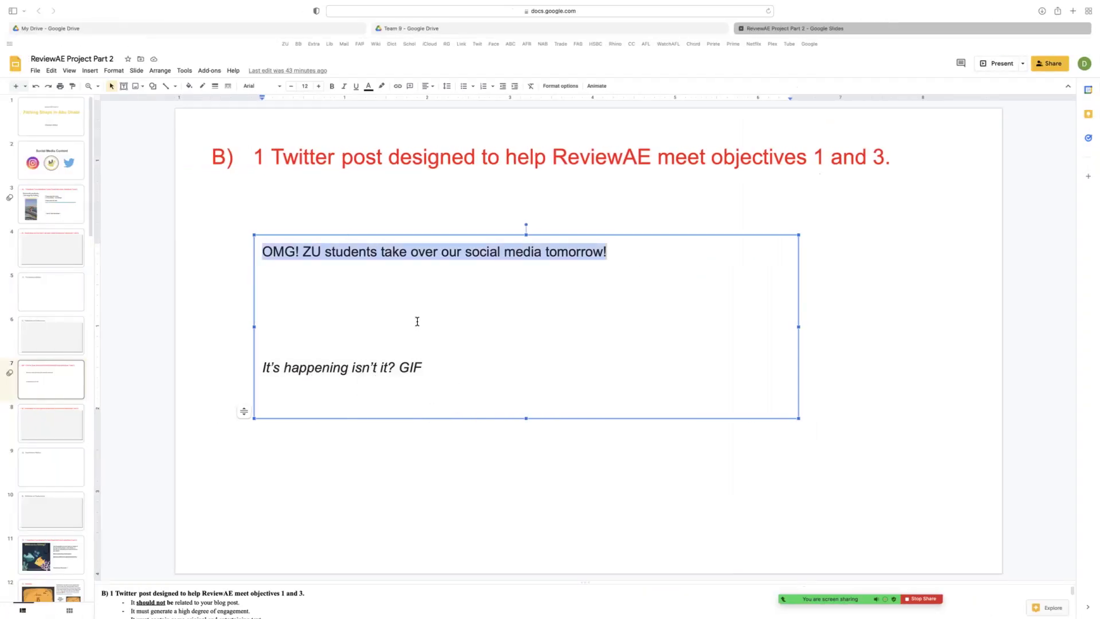
pyautogui.hotkey('ctrl', 'Right')
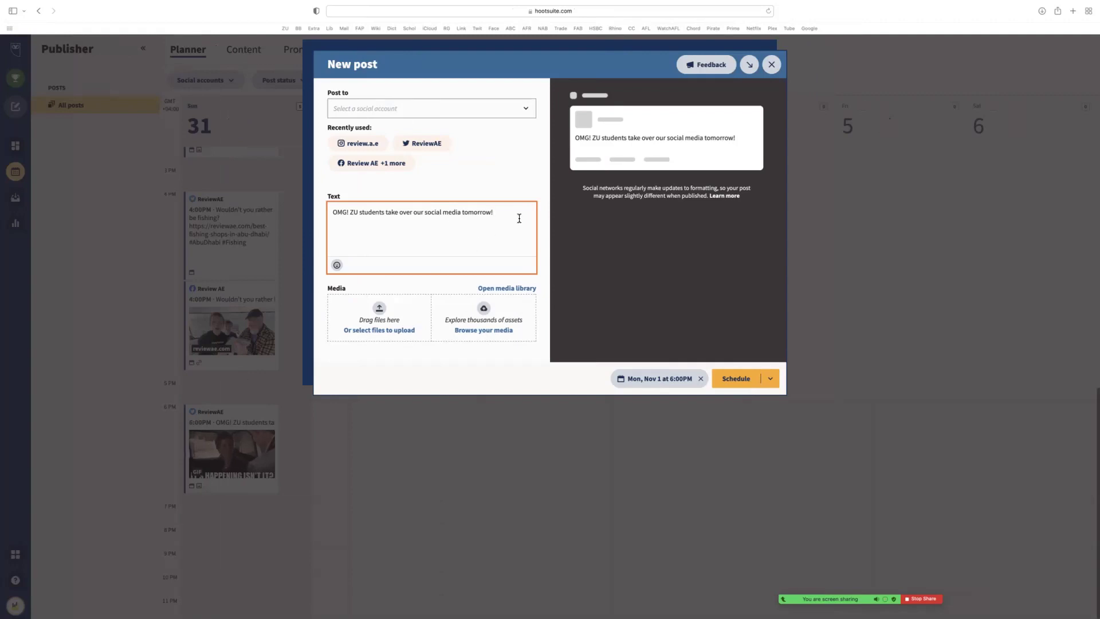
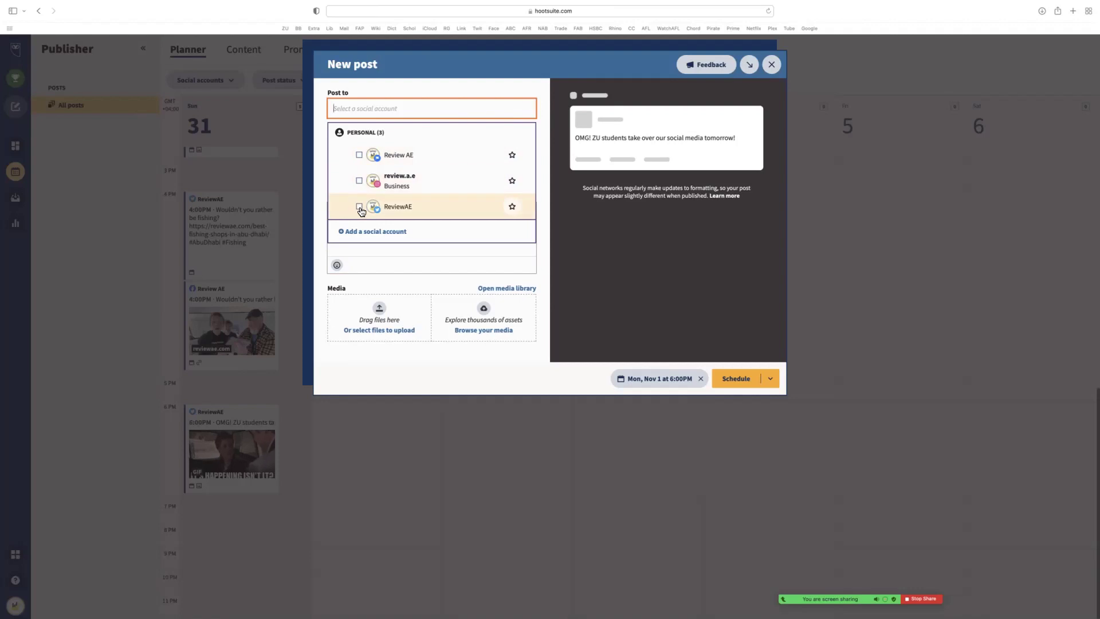
pyautogui.click(361, 209)
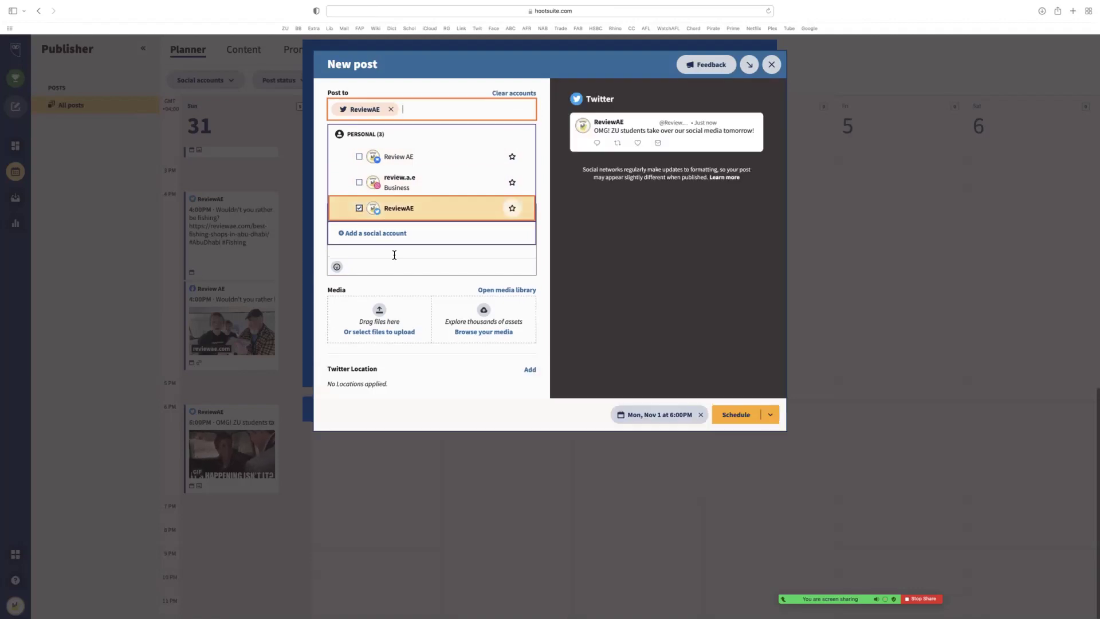
# Open the media library for the Twitter post, set its source to GIPHY and agree to Pixabay's Terms of Service
pyautogui.click(400, 265)
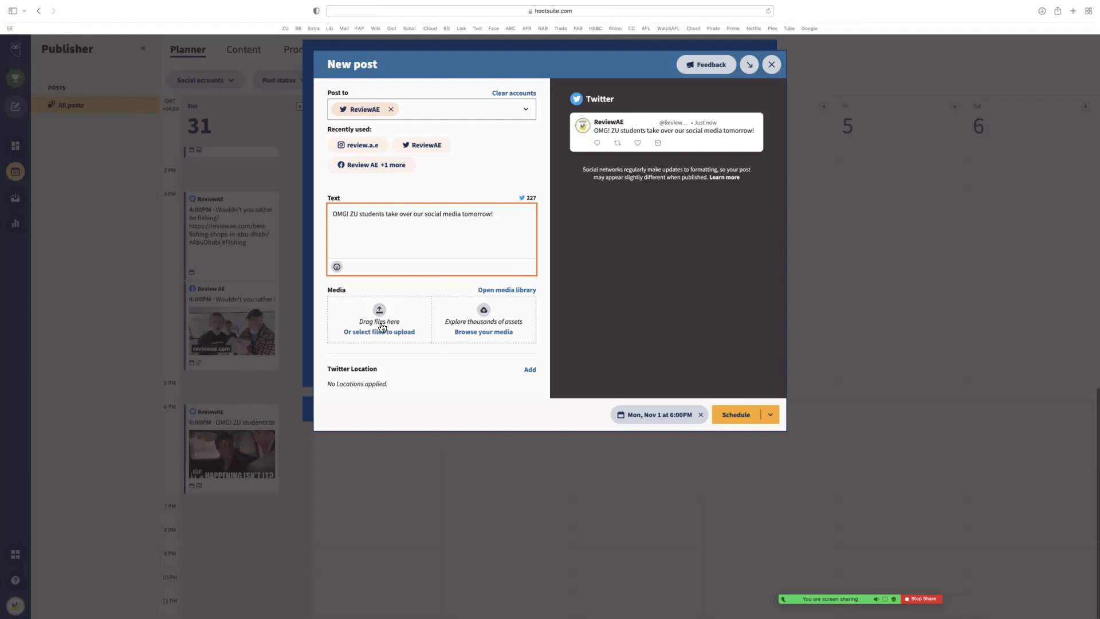
pyautogui.click(482, 338)
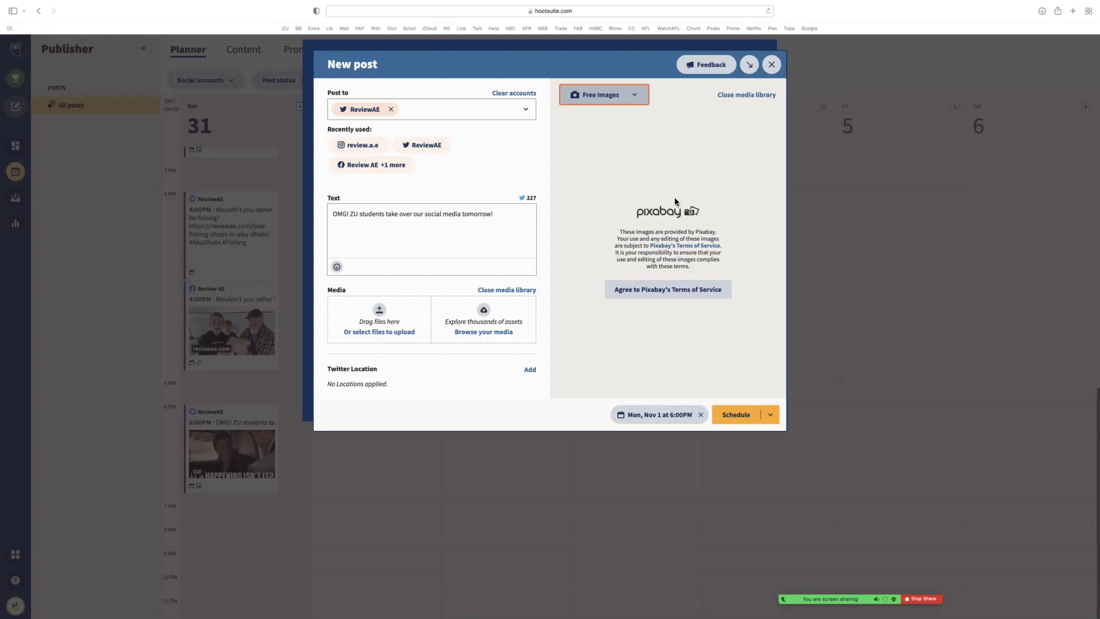
pyautogui.click(628, 292)
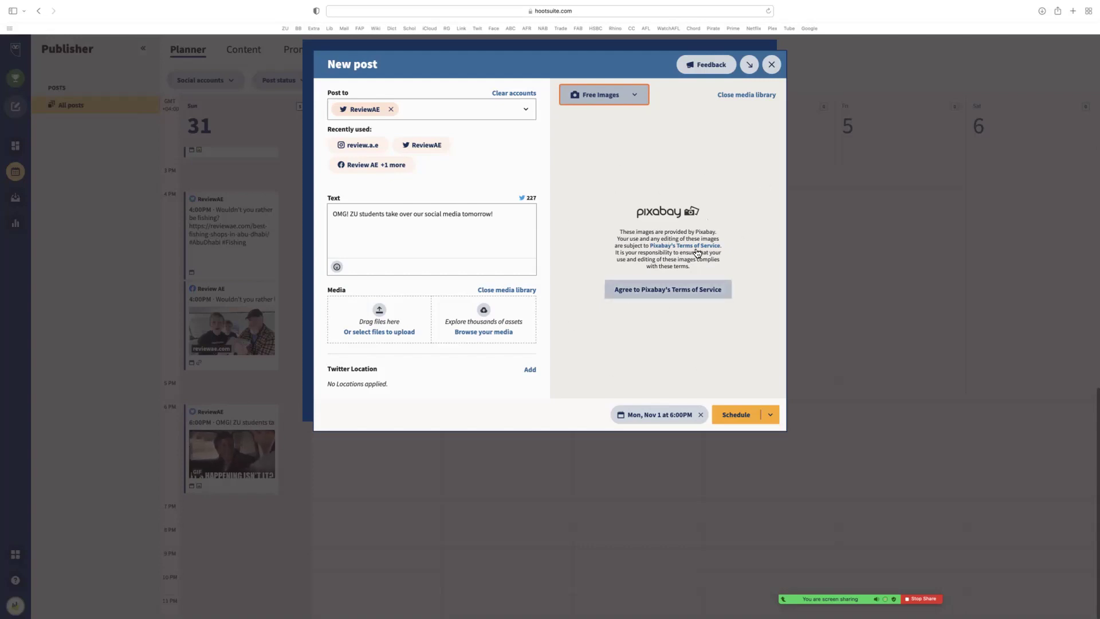
pyautogui.click(640, 101)
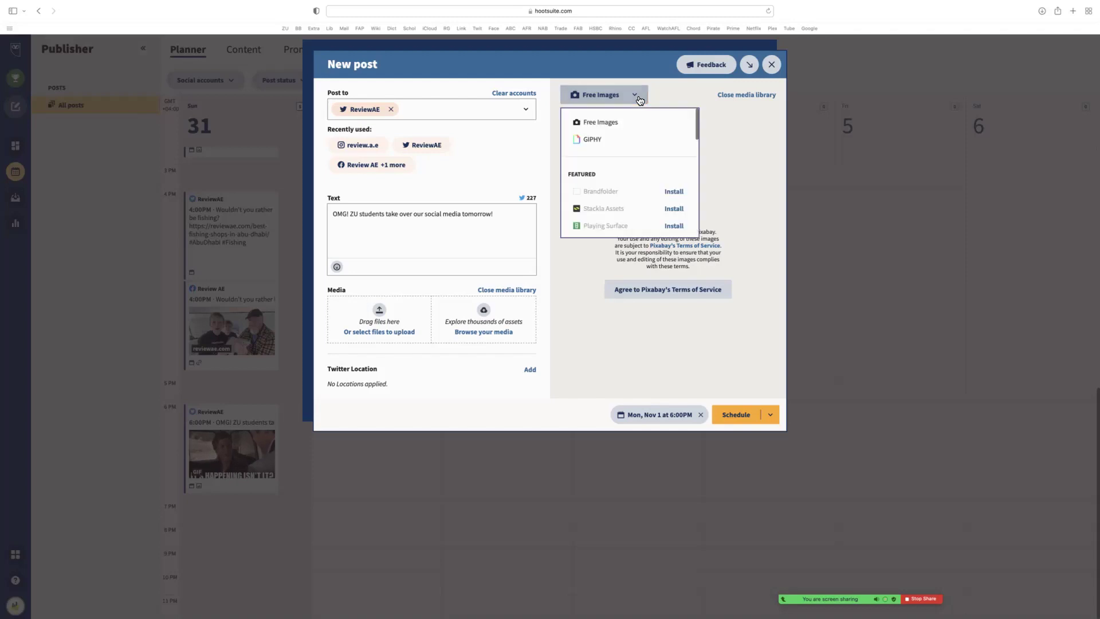
pyautogui.click(594, 141)
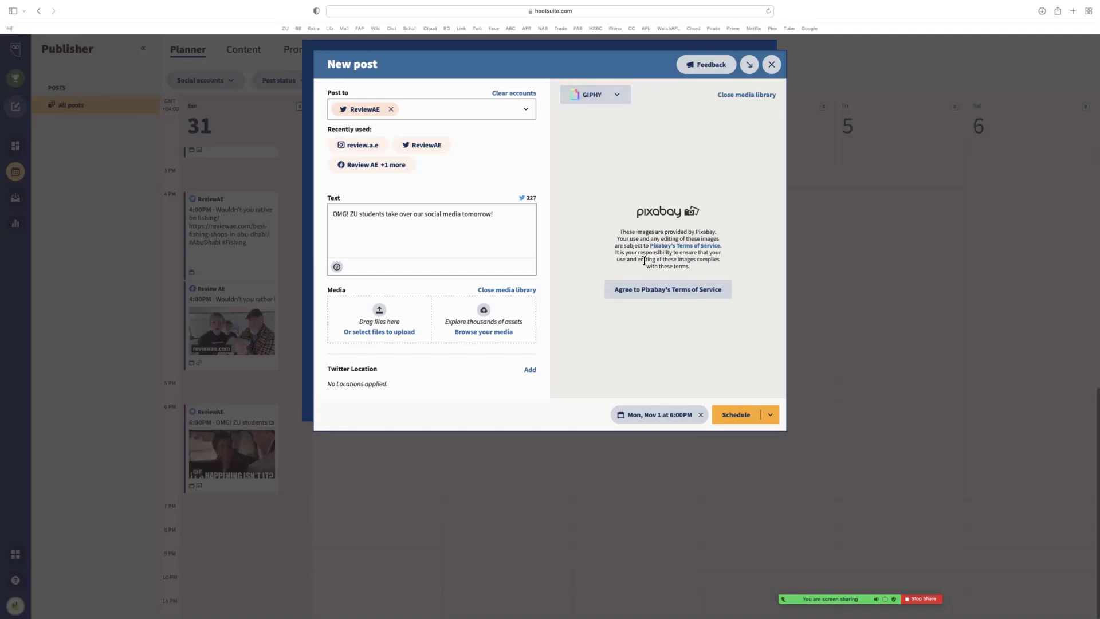
pyautogui.click(649, 288)
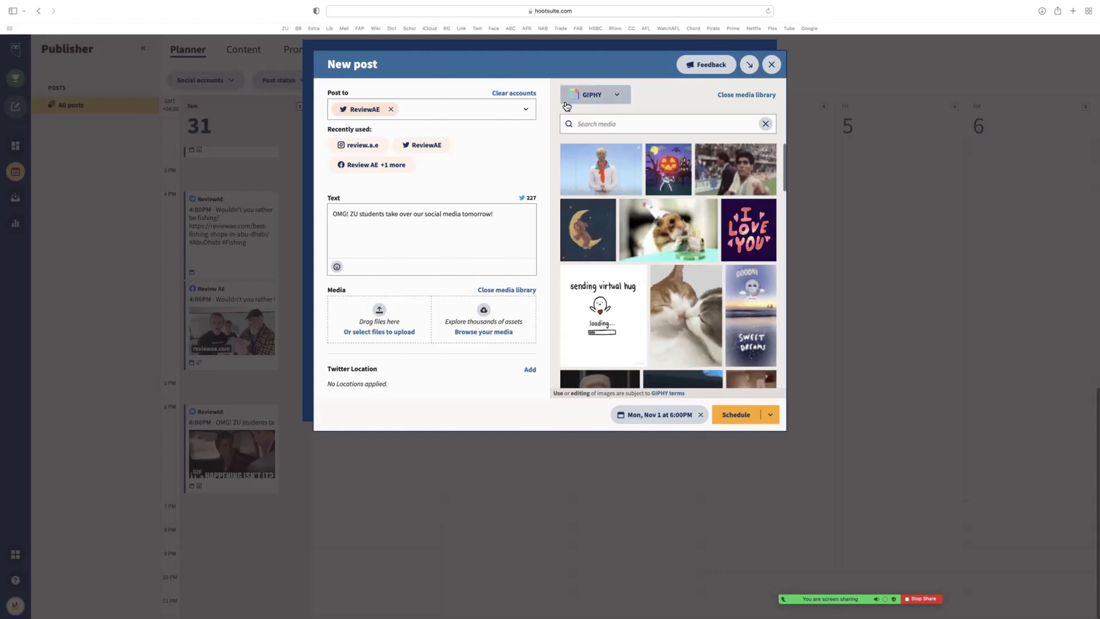
# Search the GIPHY media for "excited"
pyautogui.scroll(-2, 629, 264)
pyautogui.scroll(-10, 628, 264)
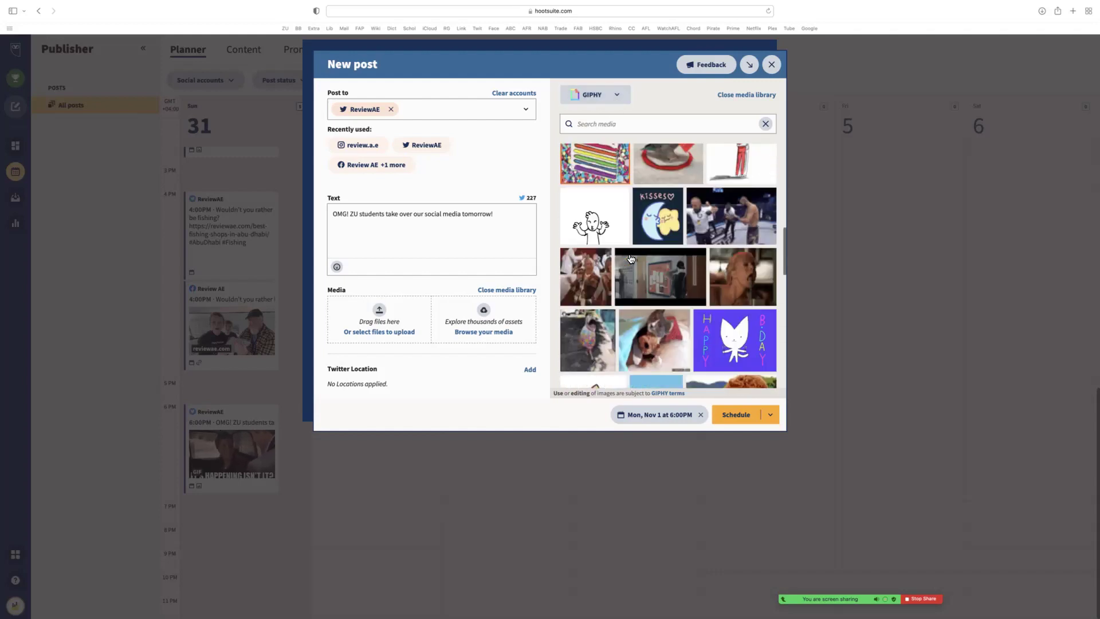
pyautogui.scroll(12, 603, 230)
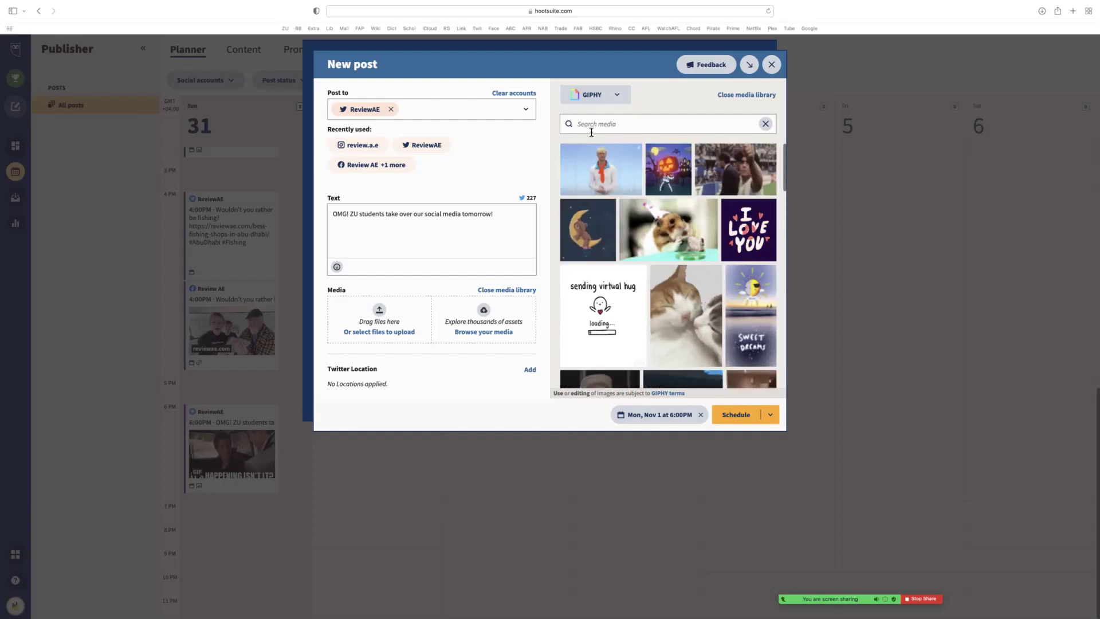
pyautogui.click(613, 124)
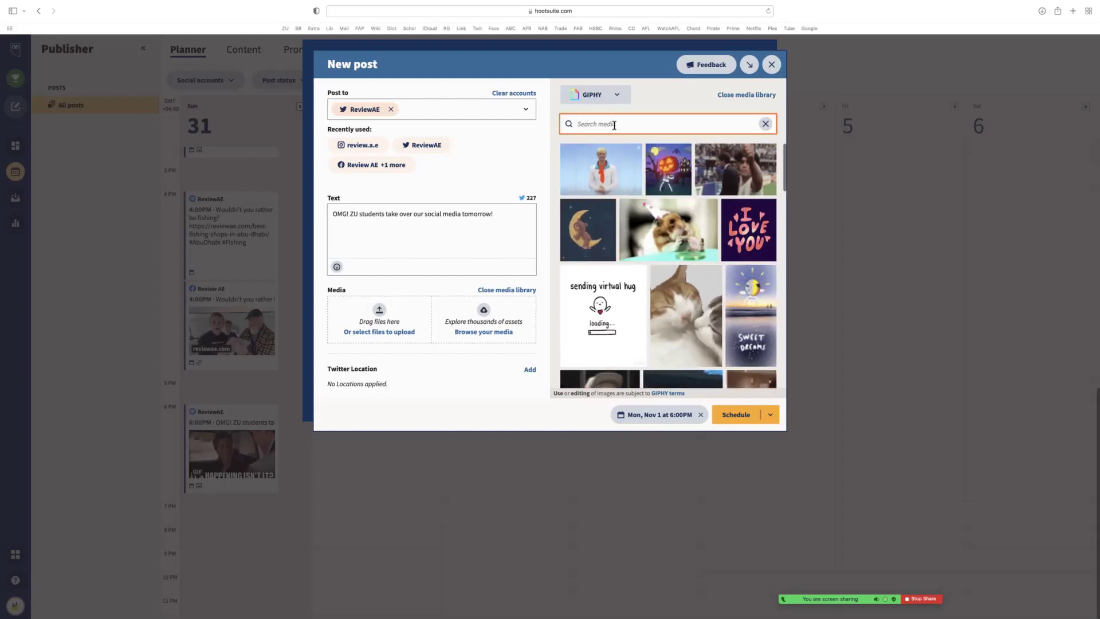
pyautogui.write('exc')
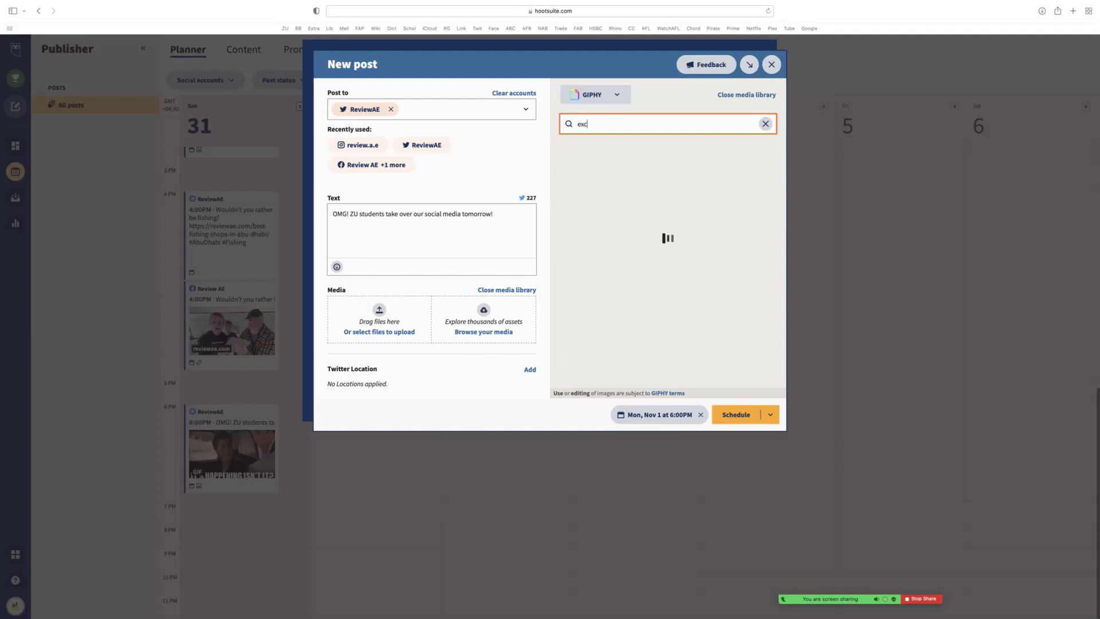
pyautogui.write('ited')
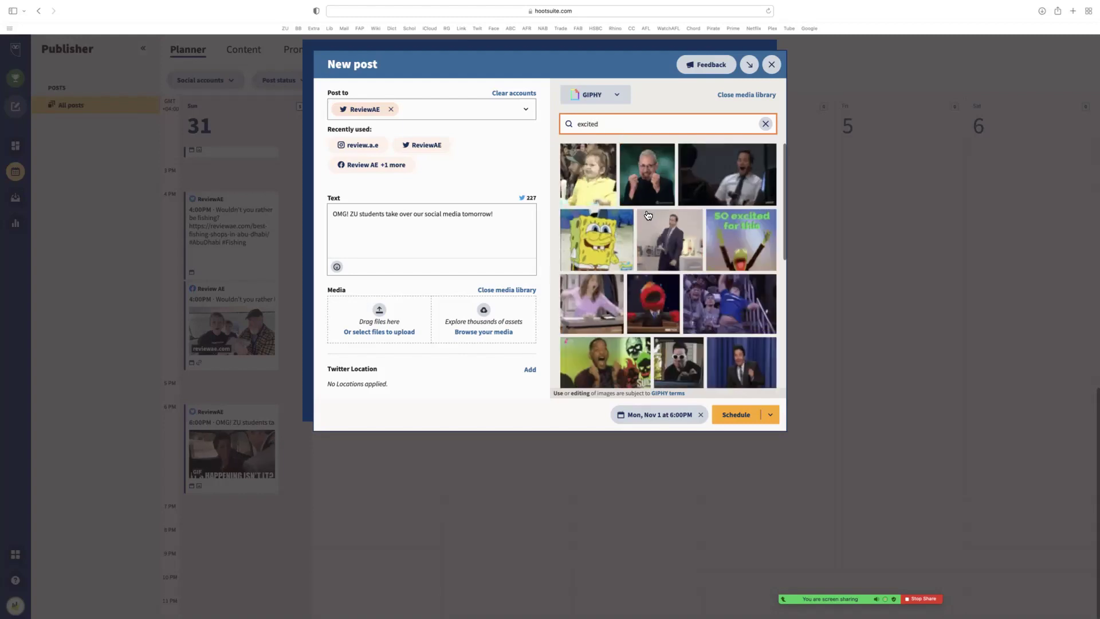
# Attach the "It's happening isn't it?" GIF to the Twitter post and schedule it for Monday, November 1 at 6:00 PM
pyautogui.scroll(-5, 626, 288)
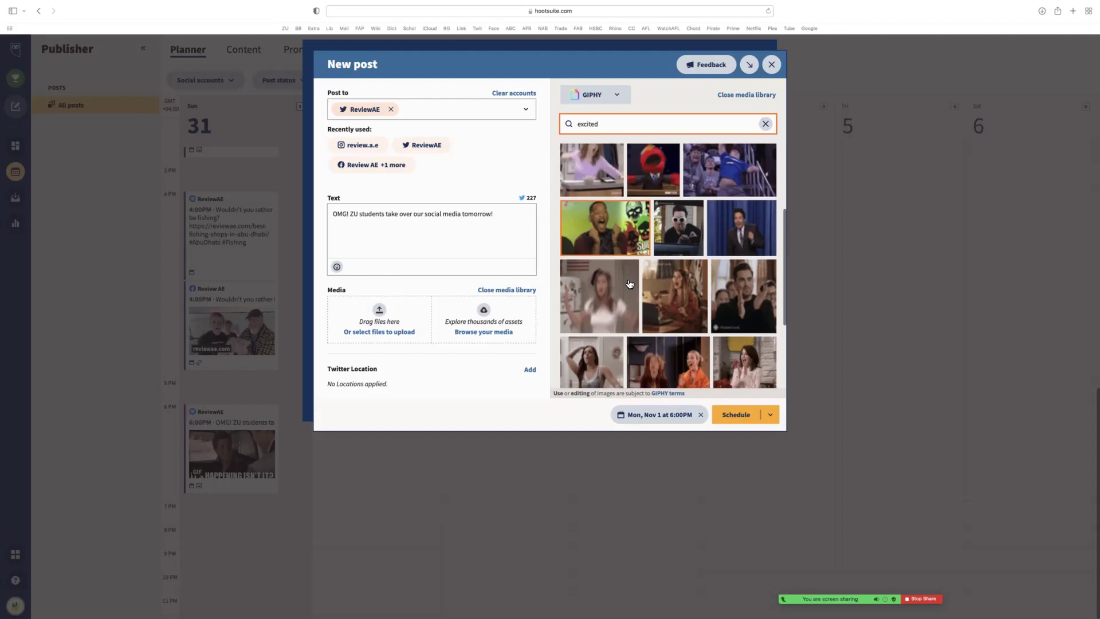
pyautogui.scroll(-1, 624, 292)
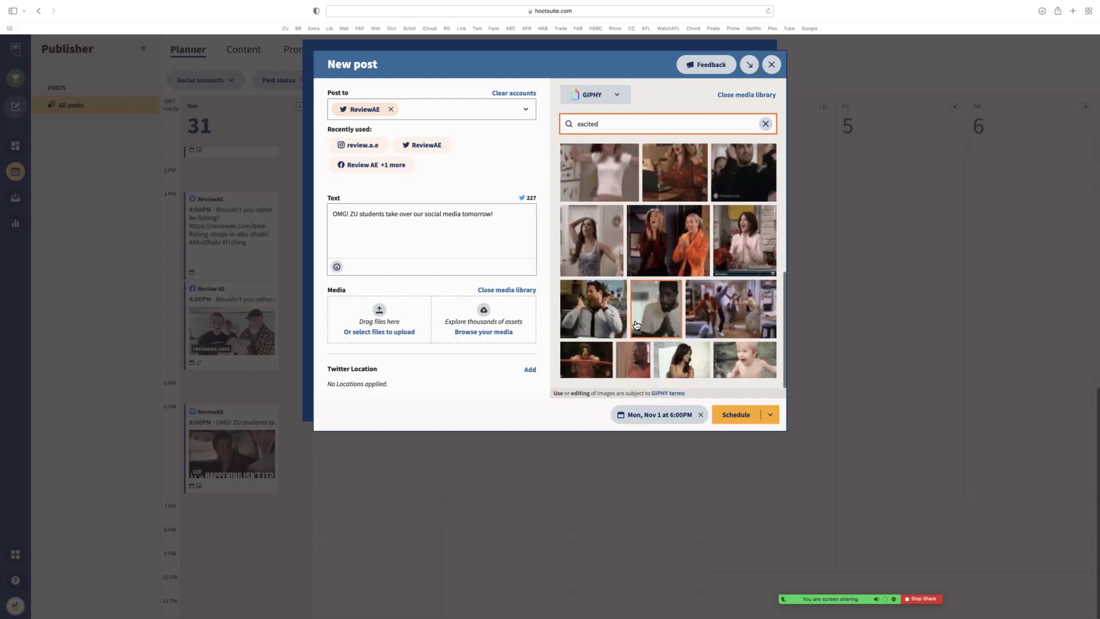
pyautogui.scroll(-10, 677, 287)
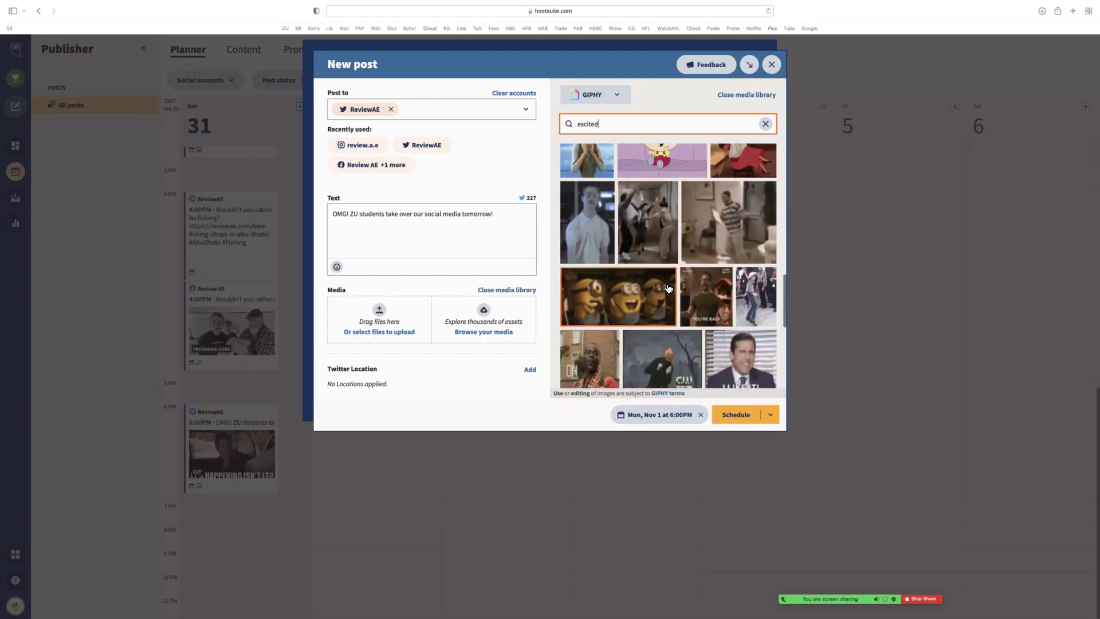
pyautogui.scroll(-6, 668, 290)
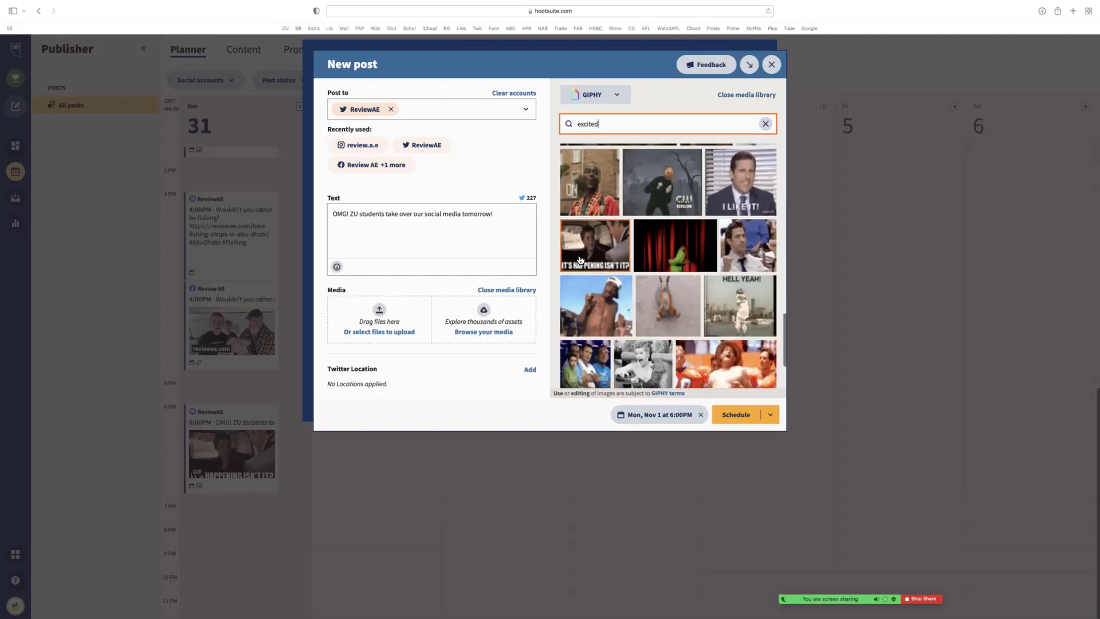
pyautogui.click(594, 257)
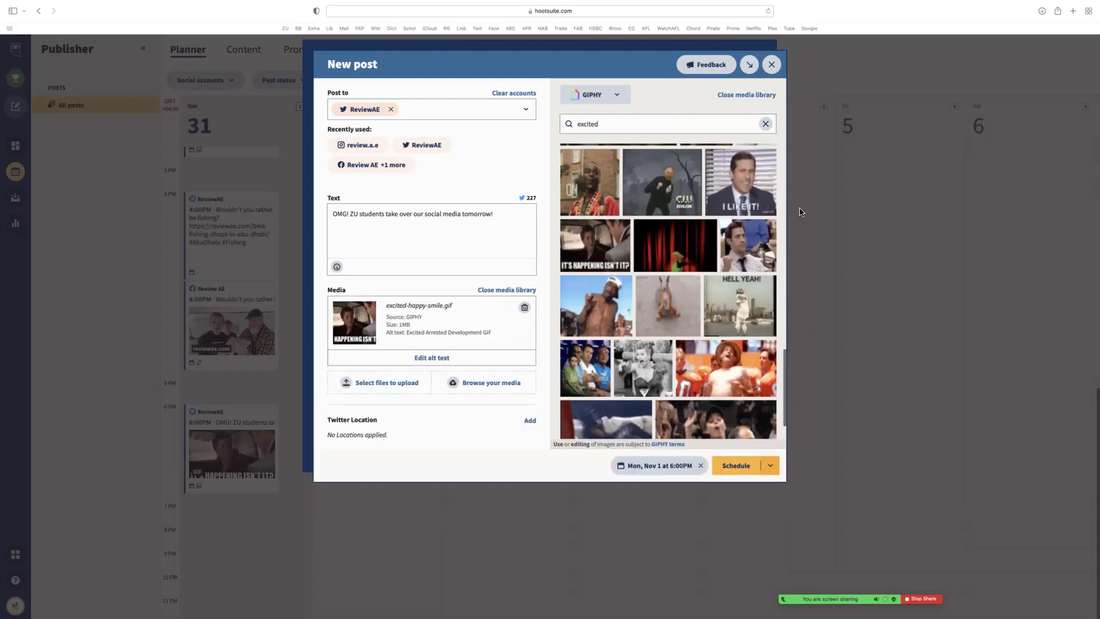
pyautogui.click(764, 102)
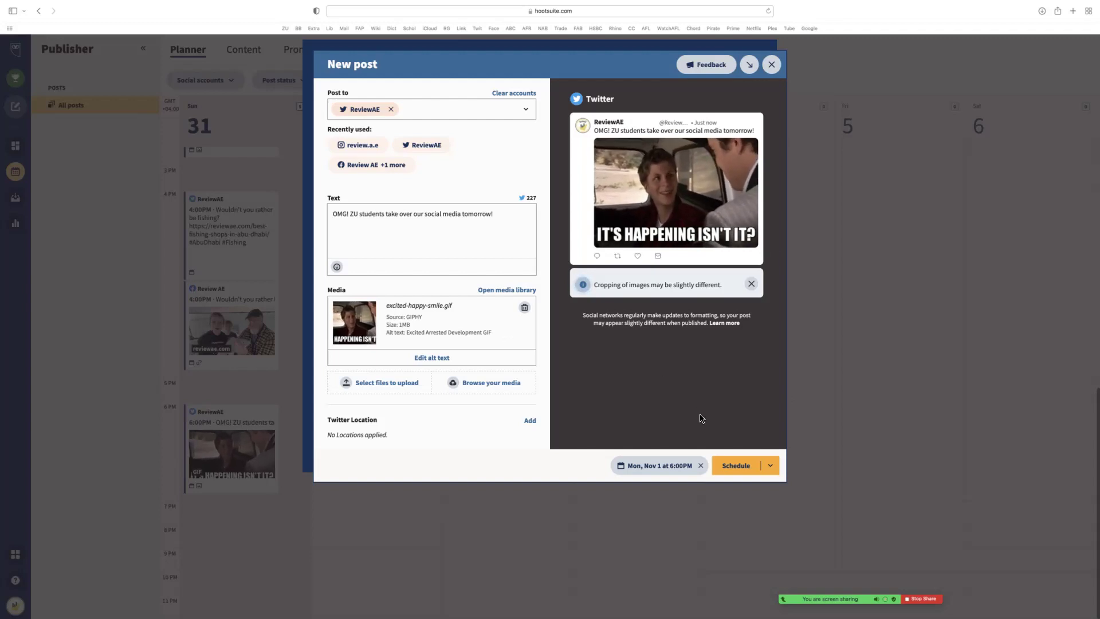
pyautogui.click(736, 465)
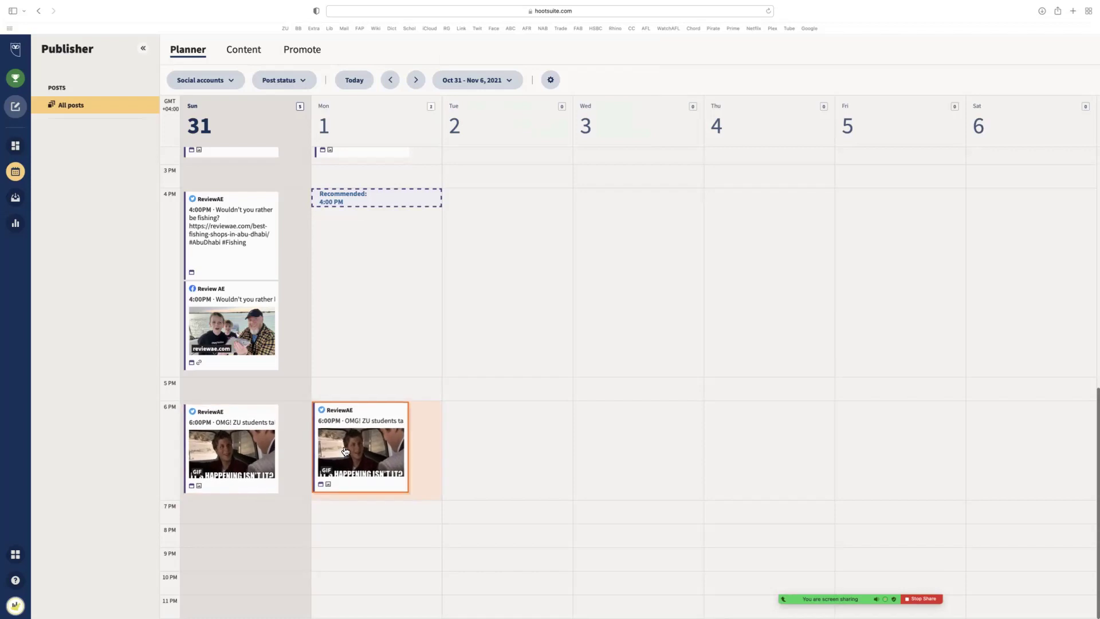
# Start a new post in Monday's recommended 4:00 PM slot and set its destinations to the ReviewAE Twitter and Review AE Facebook accounts
pyautogui.scroll(2, 352, 304)
pyautogui.moveTo(350, 261)
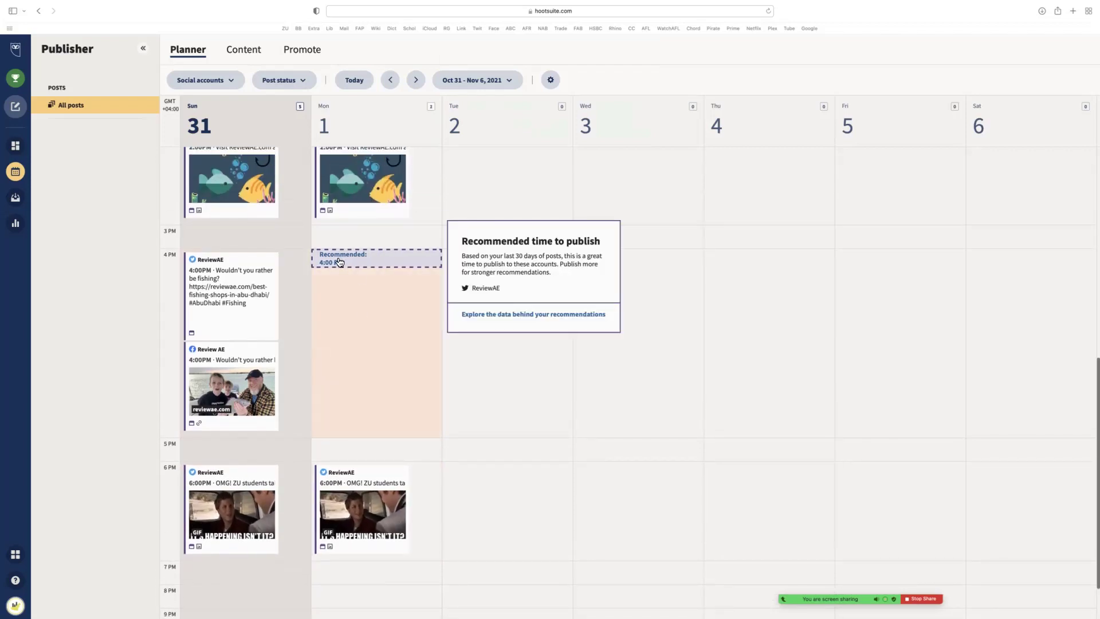
pyautogui.click(339, 262)
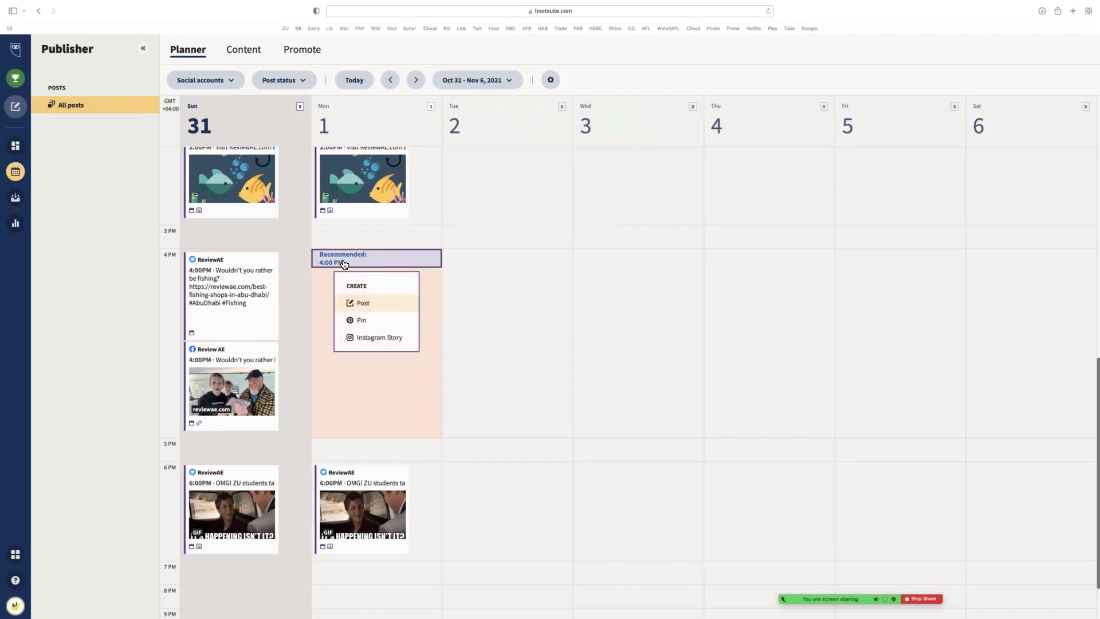
pyautogui.click(366, 305)
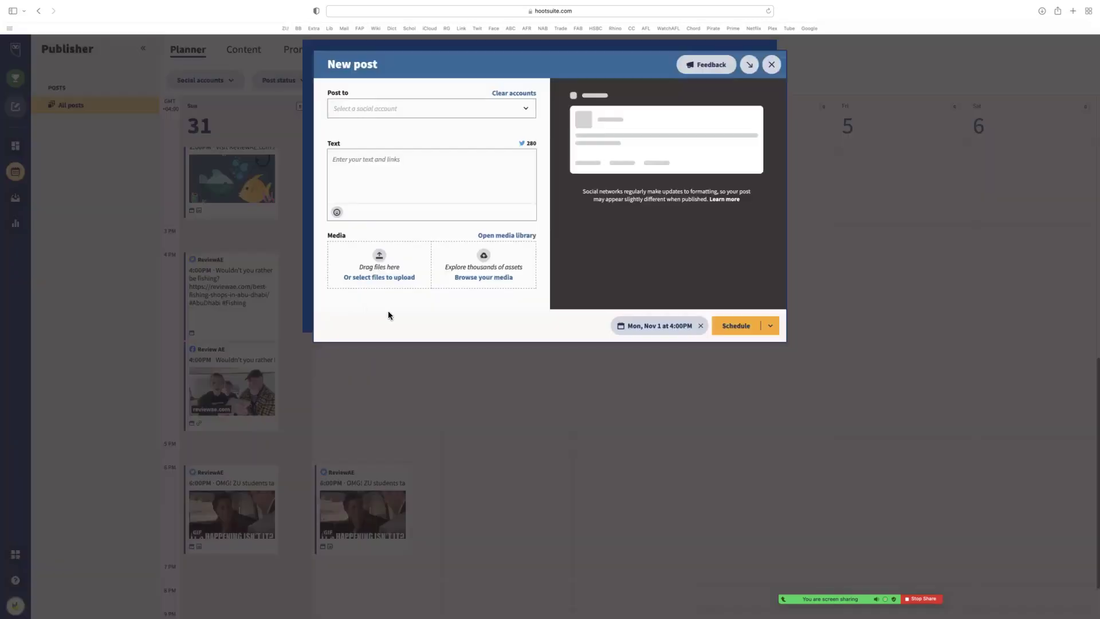
pyautogui.click(521, 110)
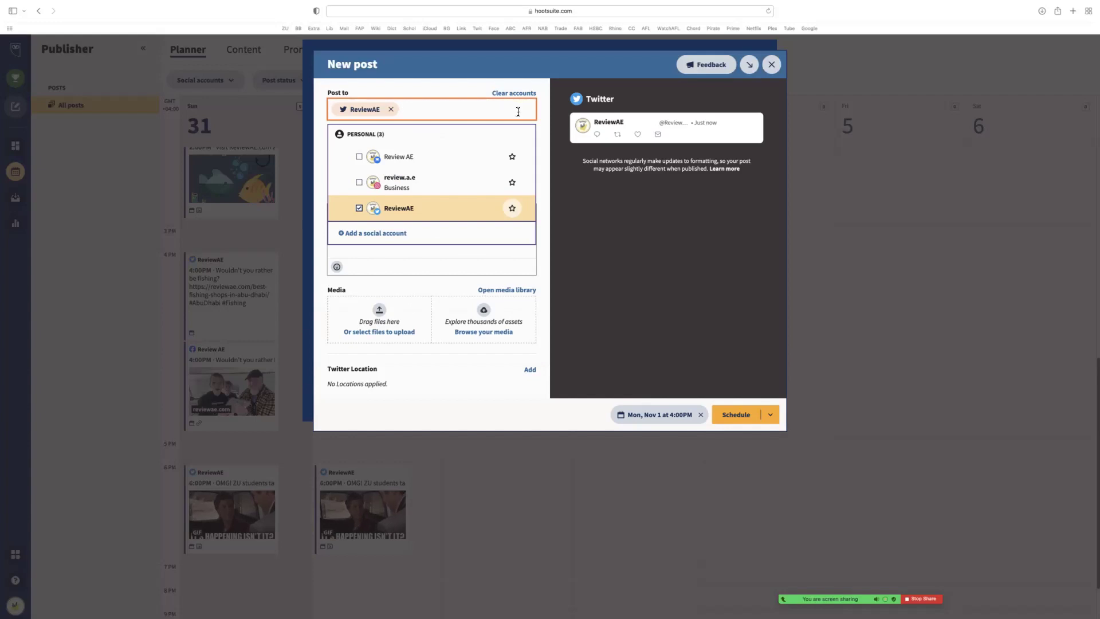
pyautogui.click(360, 158)
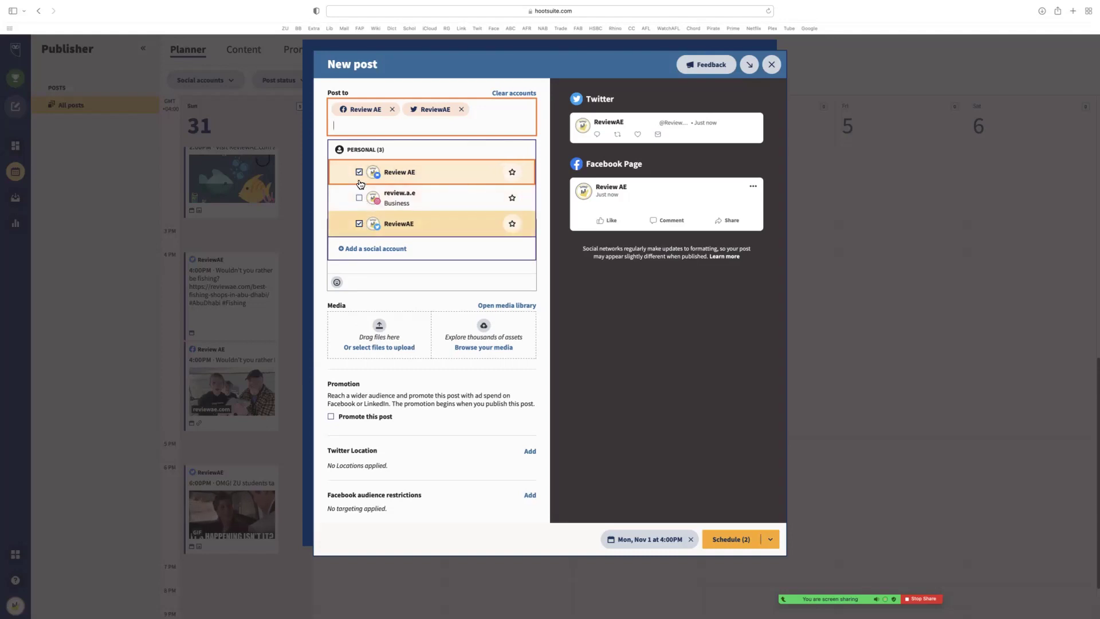
pyautogui.click(403, 268)
# Switch to the Google Slides presentation and copy the whole "Wouldn't you rather be fishing?" text with its link and hashtags from slide 16
pyautogui.hotkey('ctrl', 'Left')
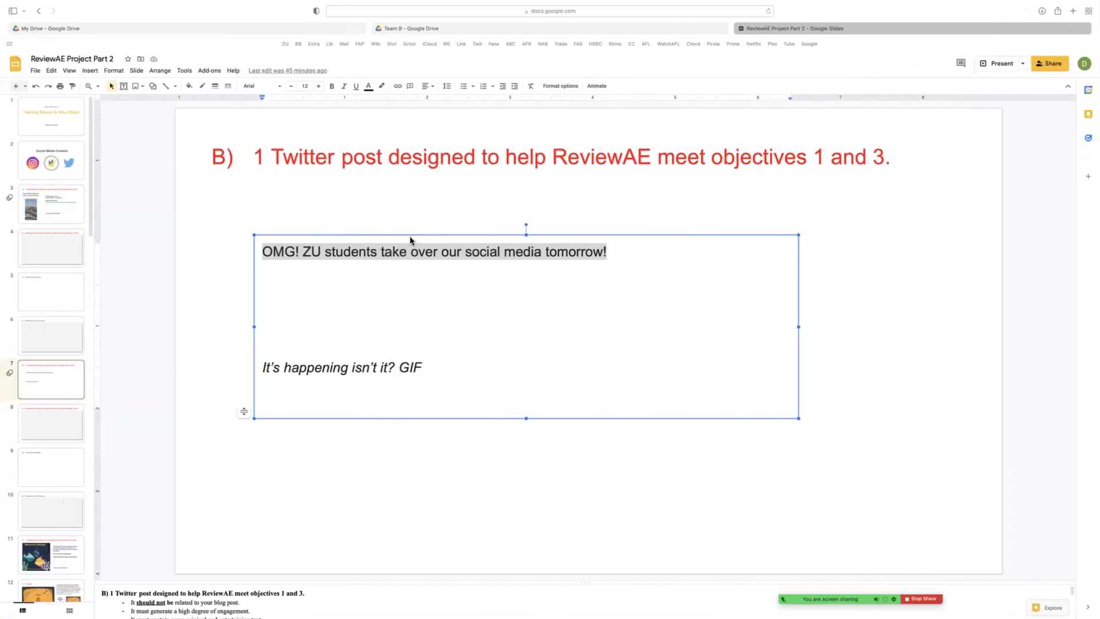
pyautogui.scroll(-6, 54, 445)
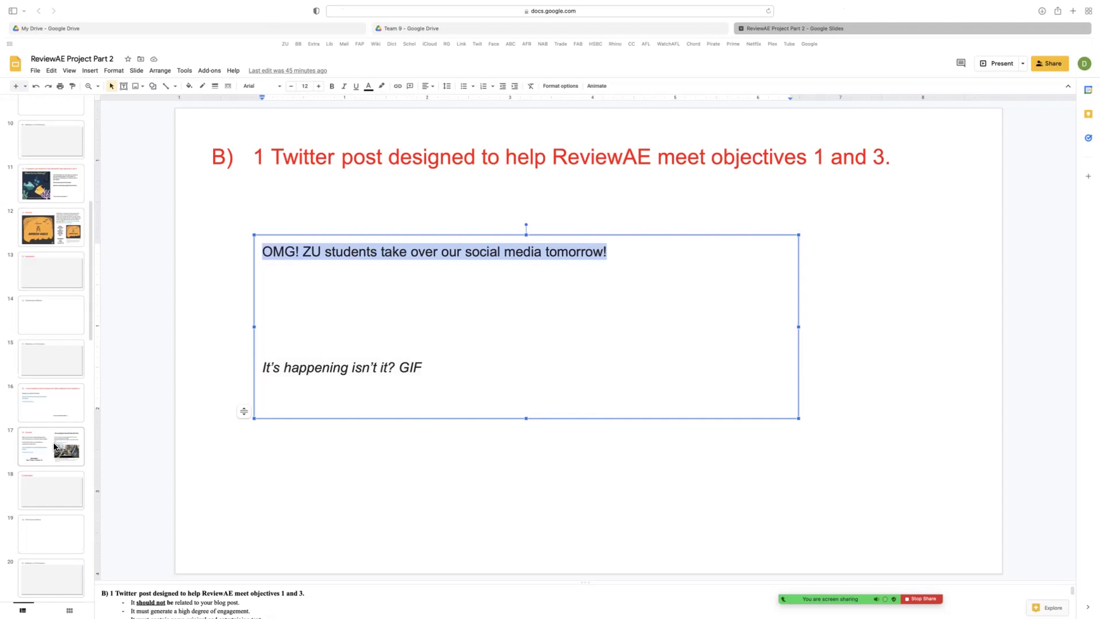
pyautogui.click(54, 415)
pyautogui.click(406, 330)
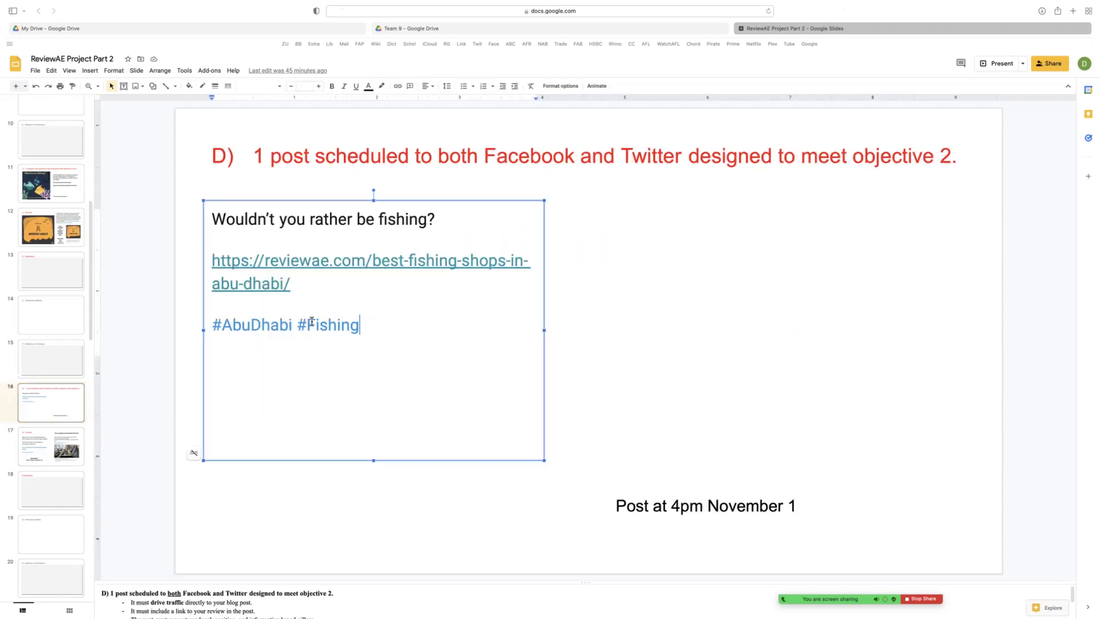
pyautogui.hotkey('ctrl', 'a')
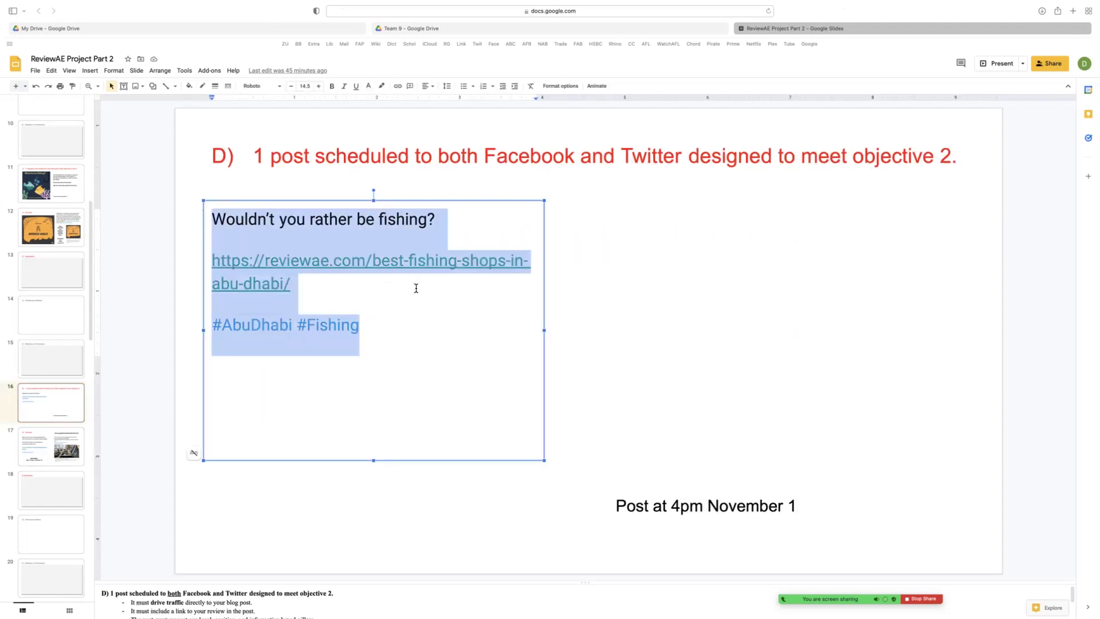
pyautogui.press('super+c')
# Switch to the Hootsuite planner and paste the copied "Wouldn't you rather be fishing?" text as the post's text
pyautogui.hotkey('ctrl', 'Right')
pyautogui.click(433, 255)
pyautogui.press('super+v')
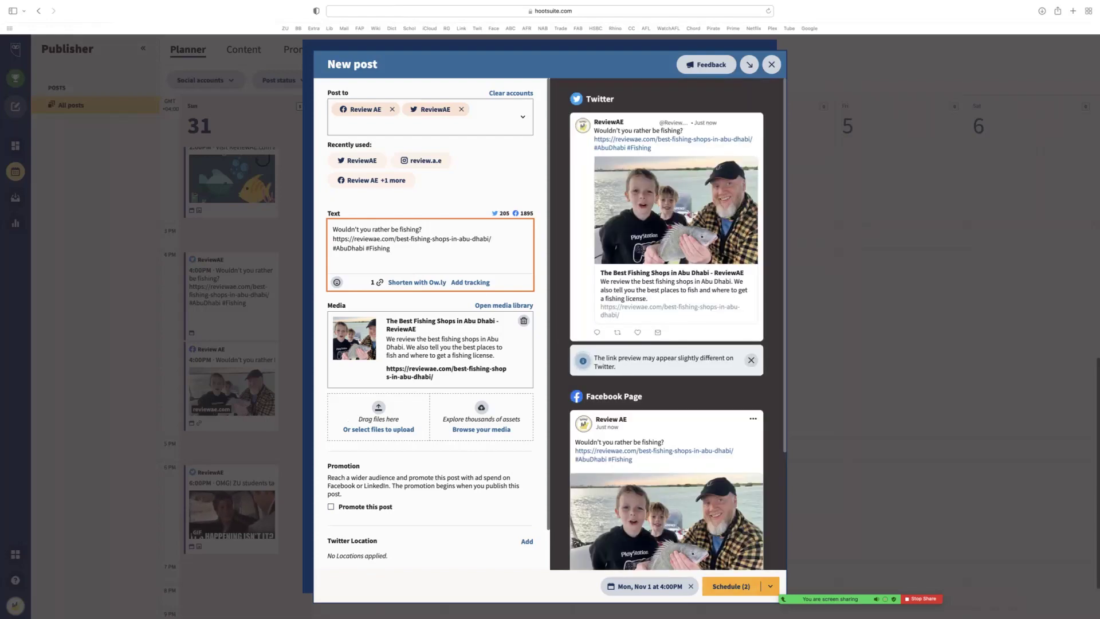
# Review the Twitter and Facebook previews of the fishing post and schedule it to both accounts for Monday, November 1 at 4:00 PM
pyautogui.scroll(-3, 696, 375)
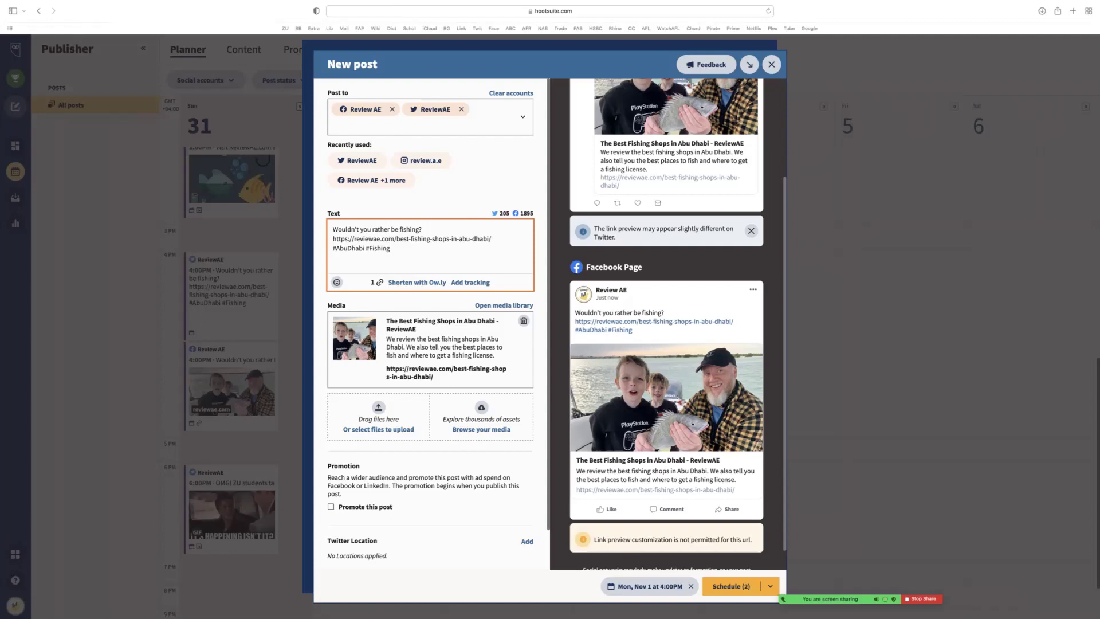
pyautogui.scroll(-1, 664, 401)
pyautogui.scroll(5, 665, 401)
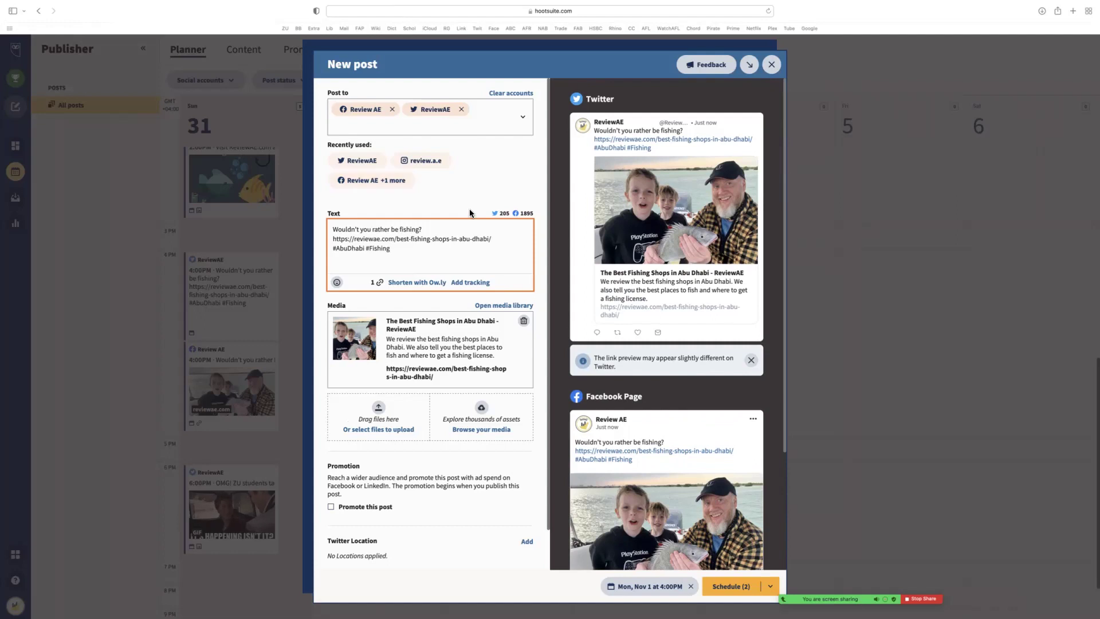
pyautogui.scroll(-4, 666, 324)
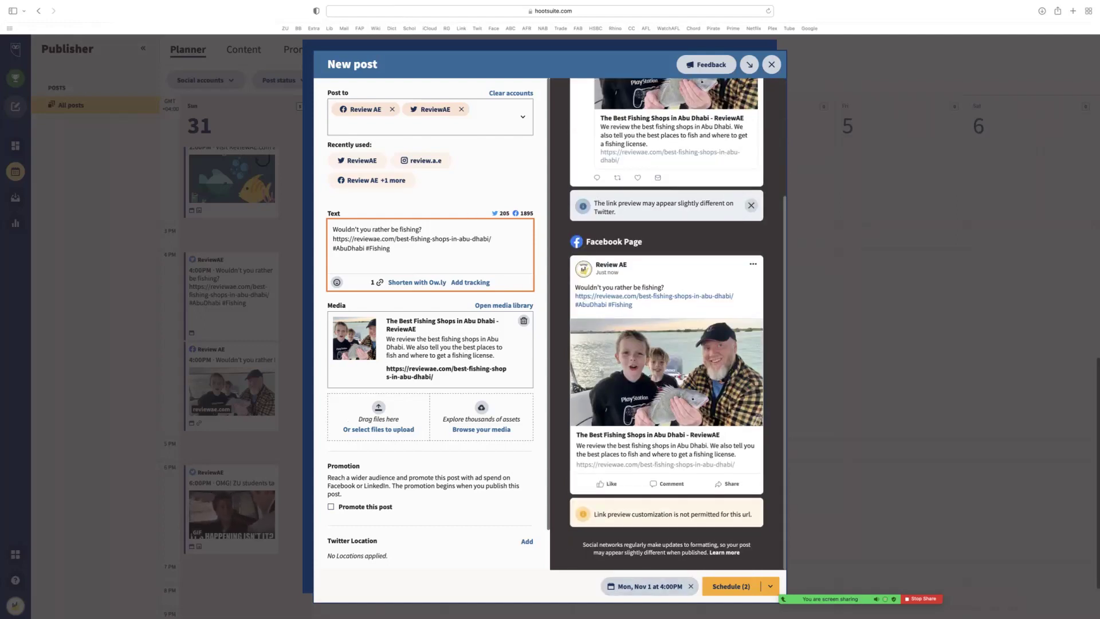
pyautogui.click(727, 586)
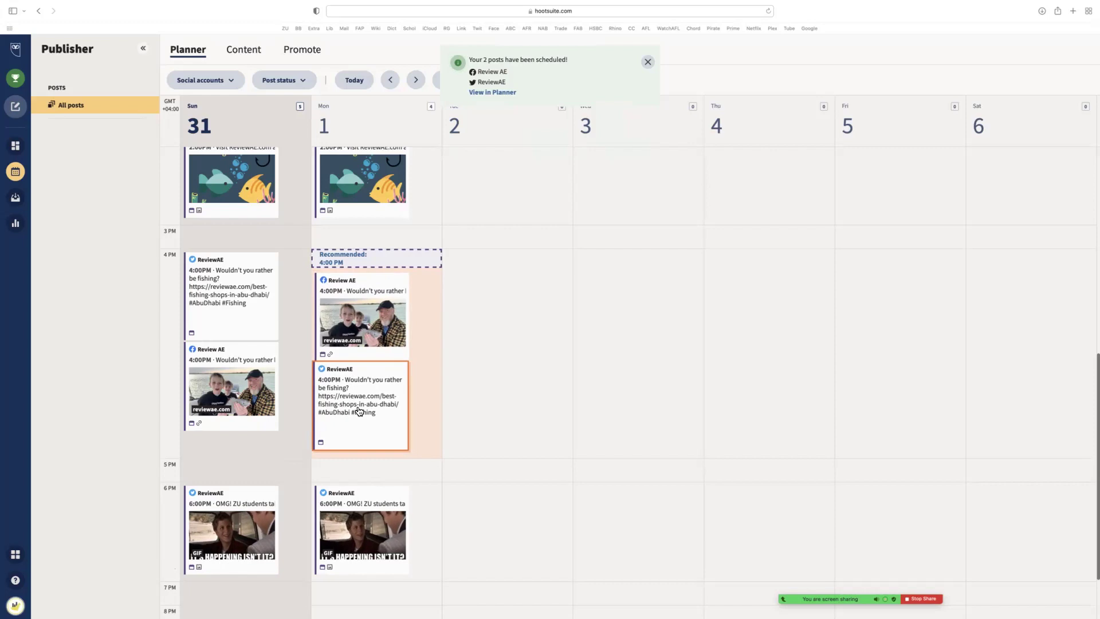
pyautogui.scroll(3, 364, 344)
pyautogui.scroll(3, 364, 298)
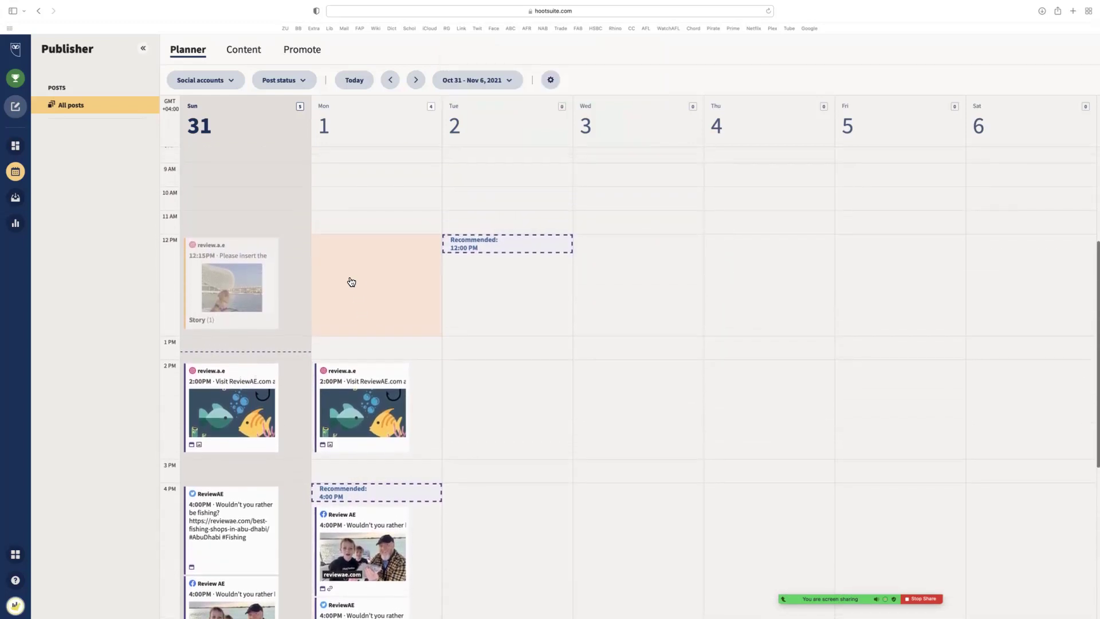
pyautogui.moveTo(266, 265); pyautogui.dragTo(248, 262)
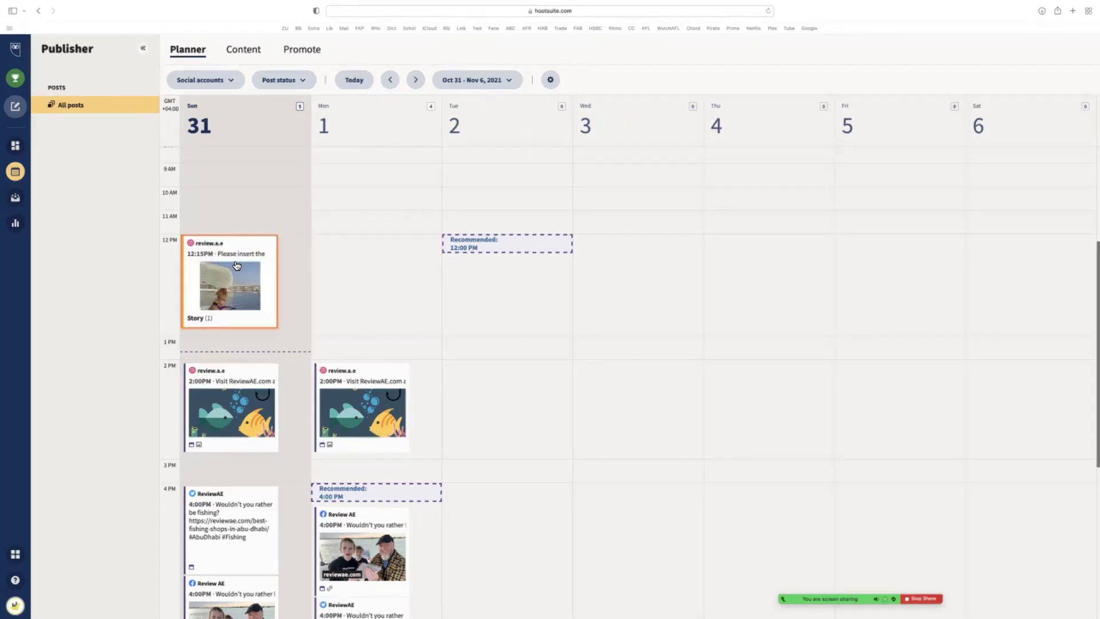
pyautogui.moveTo(295, 267); pyautogui.dragTo(333, 249)
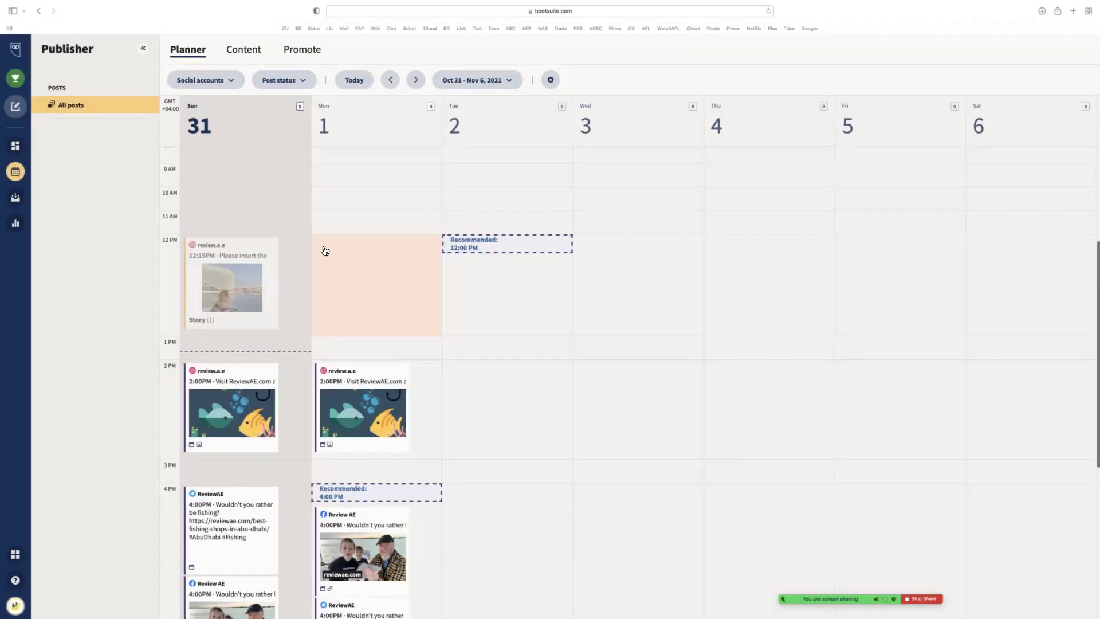
# Start a new Instagram Story in the planner's 12:00 PM slot on Monday, November 1
pyautogui.click(331, 249)
pyautogui.scroll(-1, 331, 270)
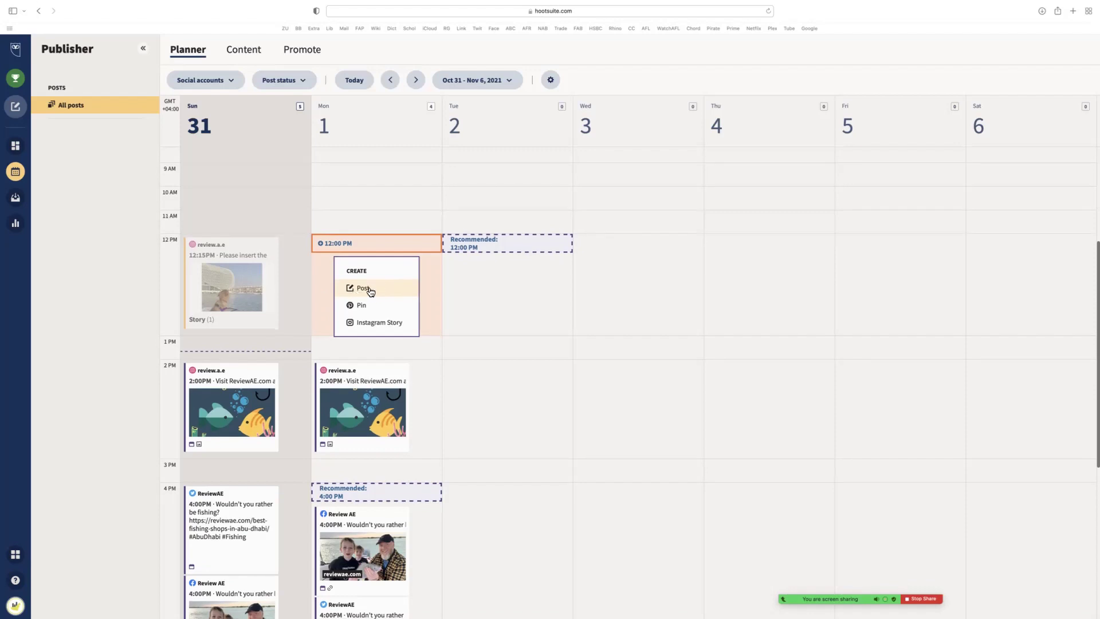
pyautogui.click(368, 325)
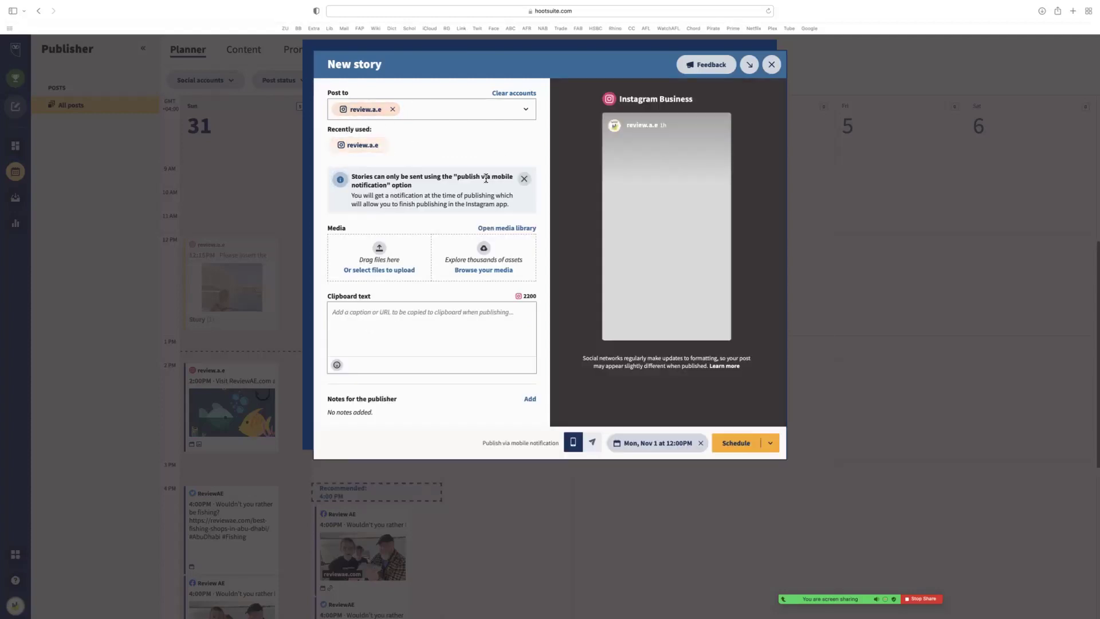
# Switch to the Google Slides presentation and open slide 3 with the Instagram story's video, music and link instructions
pyautogui.press('super+grave')
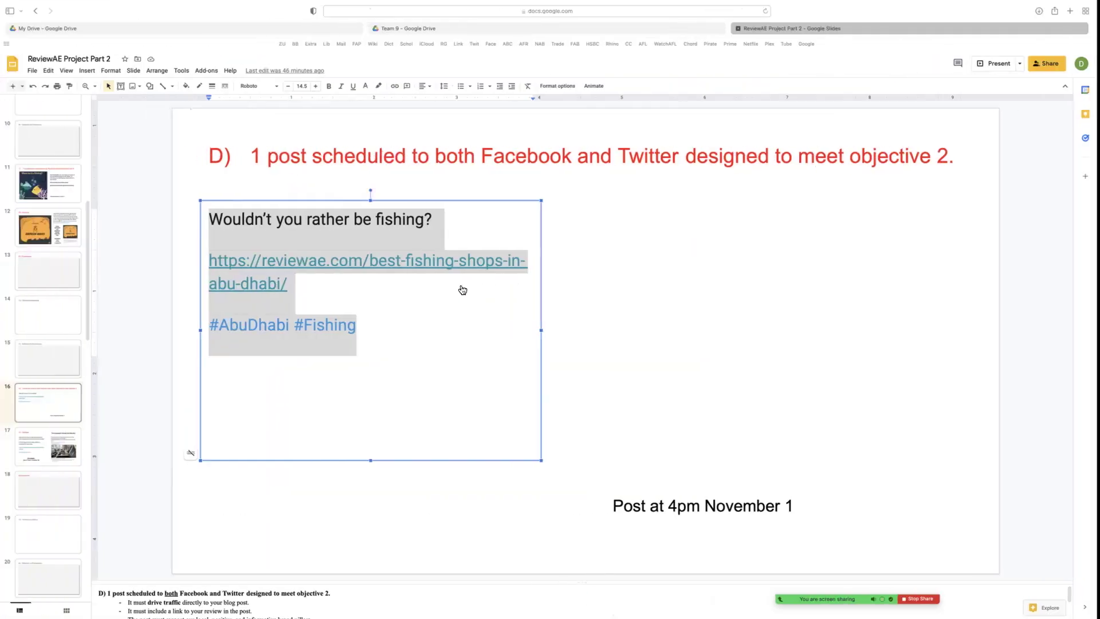
pyautogui.scroll(3, 68, 212)
pyautogui.scroll(5, 69, 212)
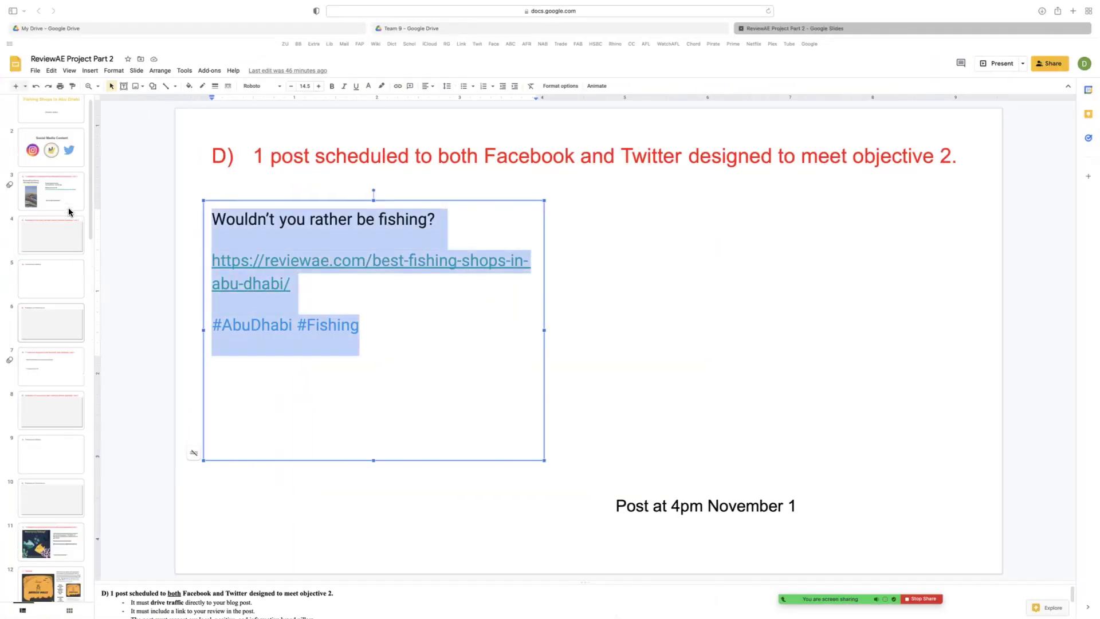
pyautogui.click(51, 210)
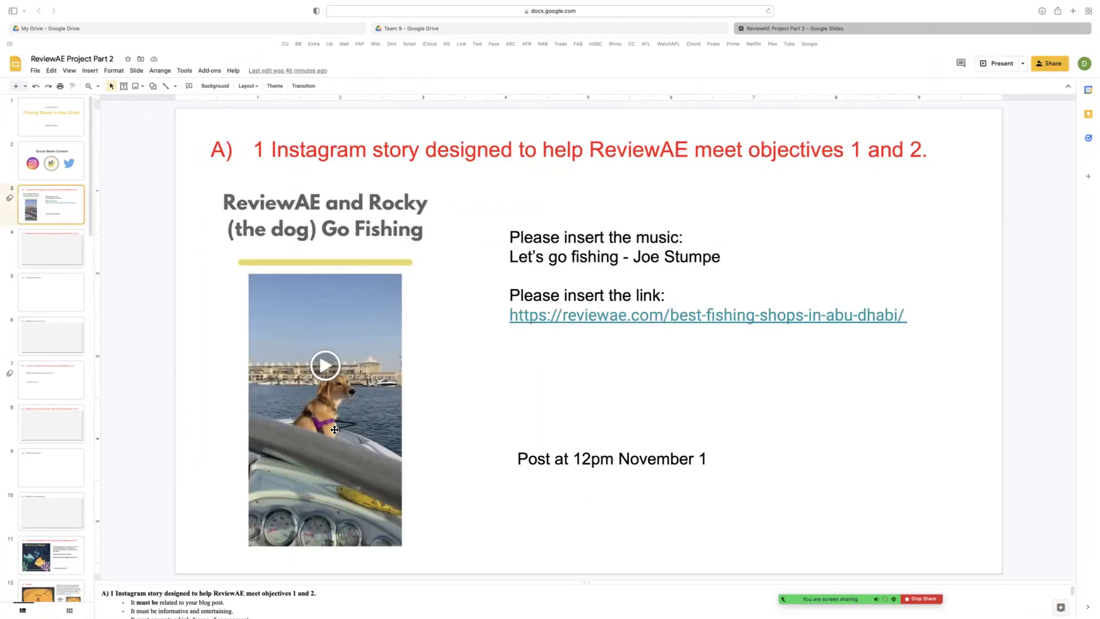
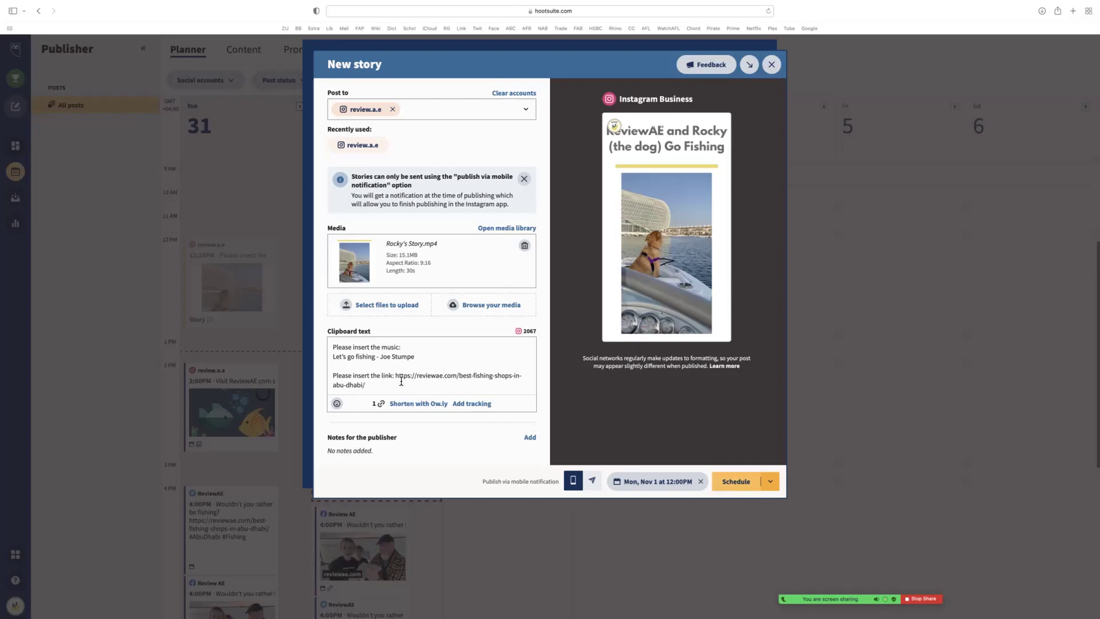
# Schedule the Instagram story with Rocky's Story.mp4 and its music and link instructions to review.a.e for Monday, November 1 at 12:00 PM
pyautogui.click(736, 481)
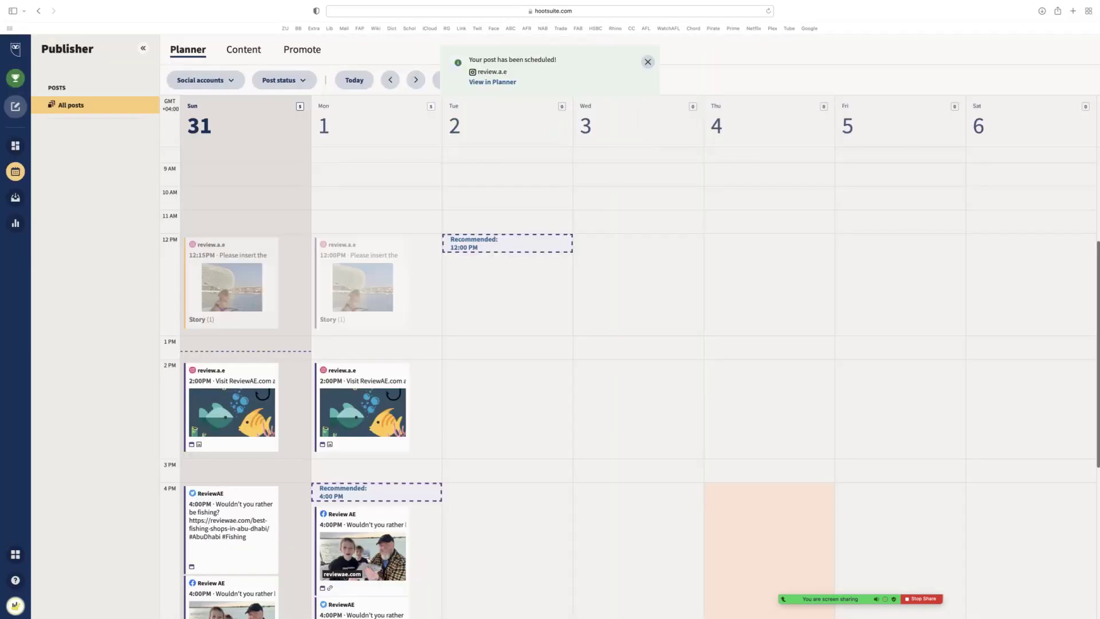
# Open Sunday's 12:15 PM Instagram story in the planner and examine its video preview, music instruction and link
pyautogui.moveTo(269, 320); pyautogui.dragTo(361, 266)
pyautogui.click(228, 270)
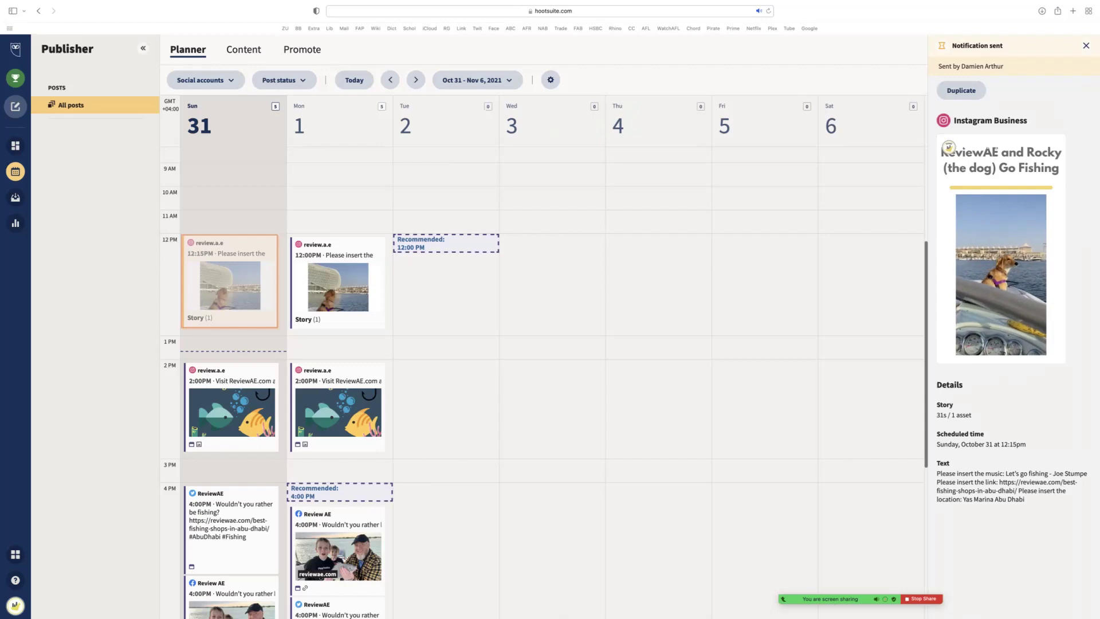
pyautogui.moveTo(1006, 474); pyautogui.dragTo(1087, 473)
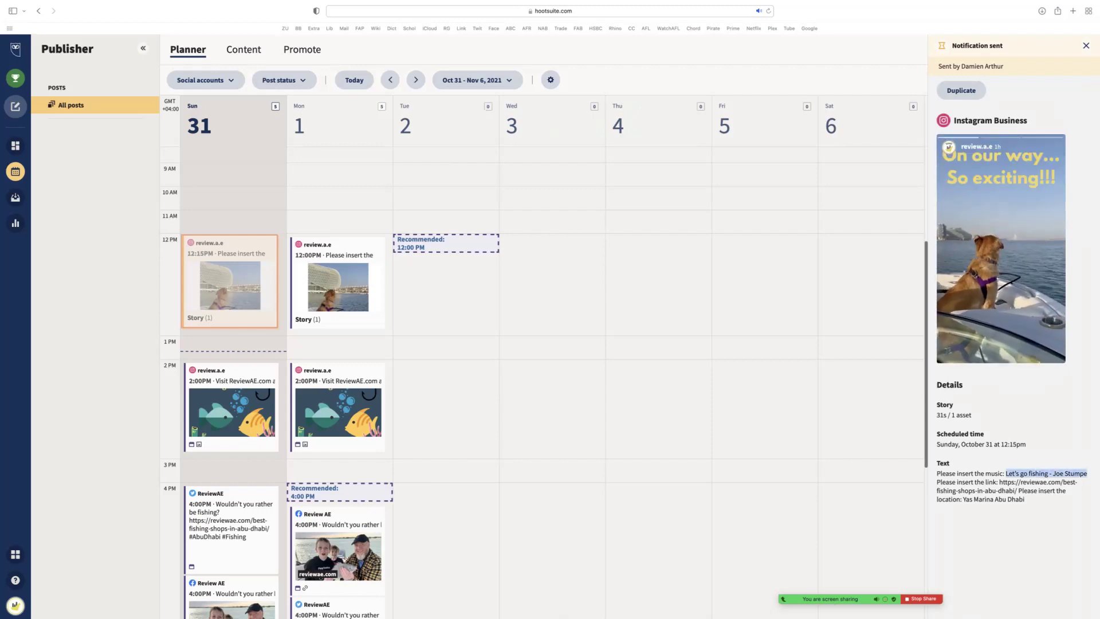
pyautogui.click(952, 291)
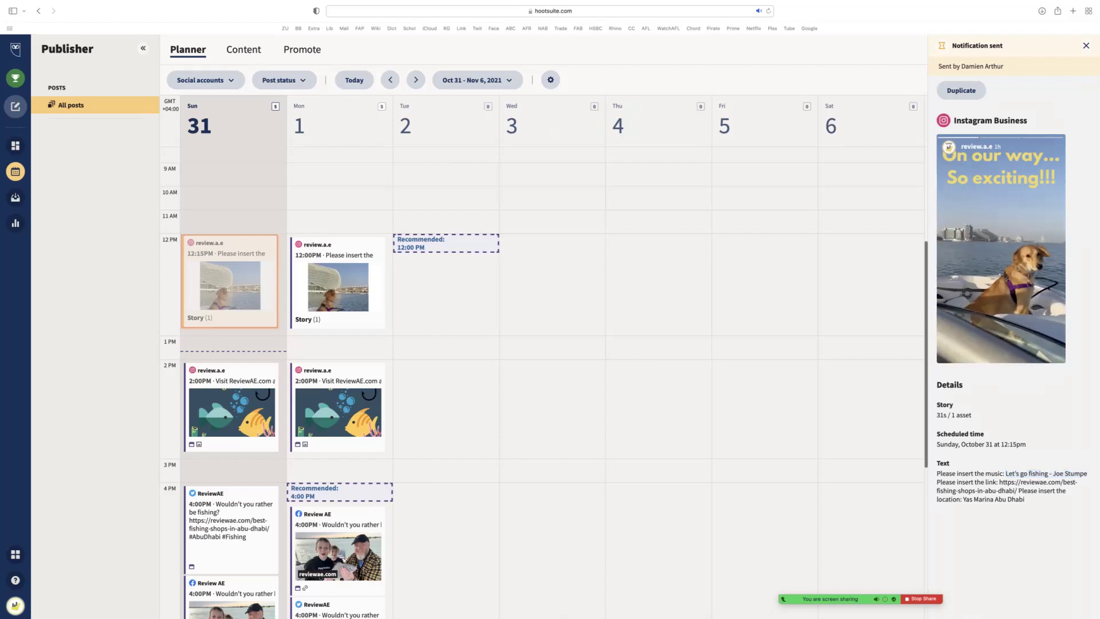
pyautogui.moveTo(999, 482)
pyautogui.mouseDown()
pyautogui.moveTo(1077, 482)
pyautogui.moveTo(999, 482)
pyautogui.mouseUp()
pyautogui.click(986, 148)
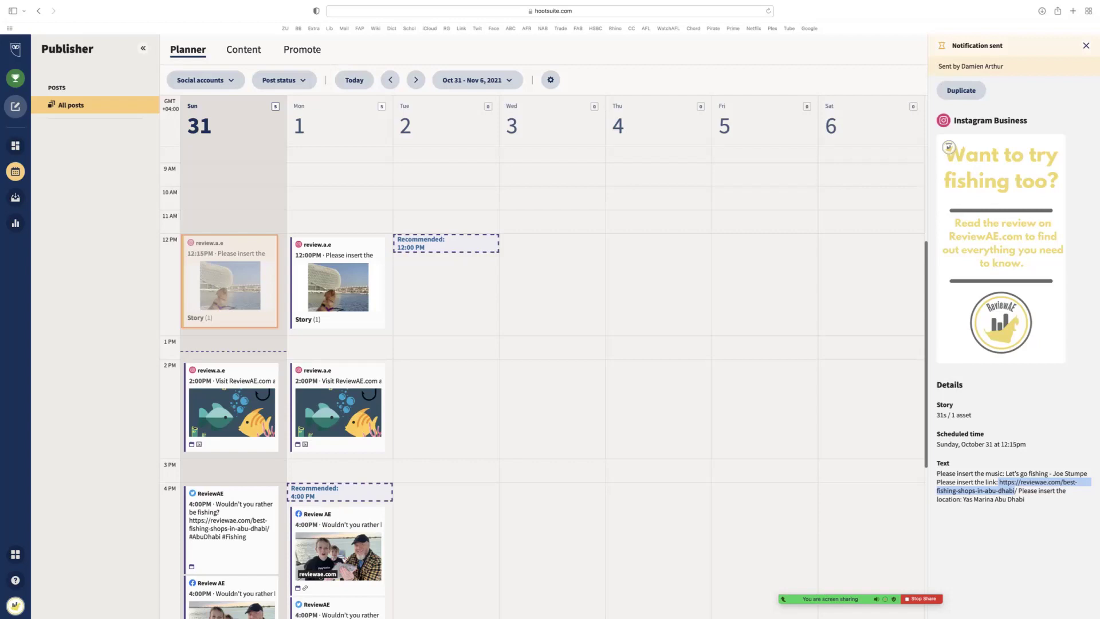
# Open the details of Monday's 12:00 PM Instagram story and look over the posts planned for Sunday and Monday
pyautogui.scroll(-3, 307, 202)
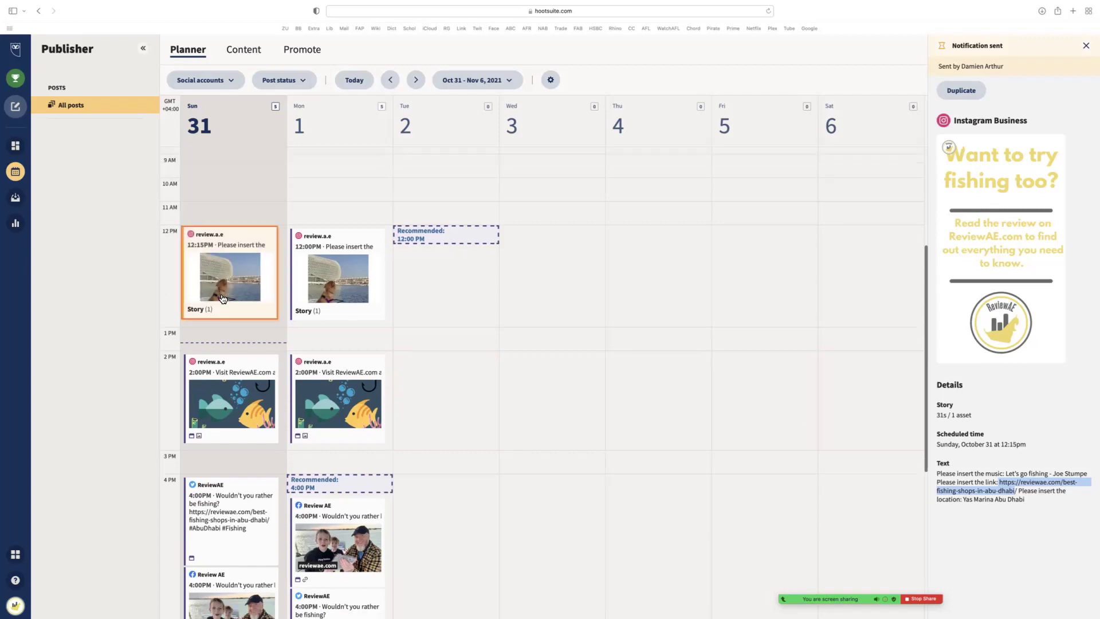
pyautogui.scroll(2, 321, 206)
pyautogui.click(350, 200)
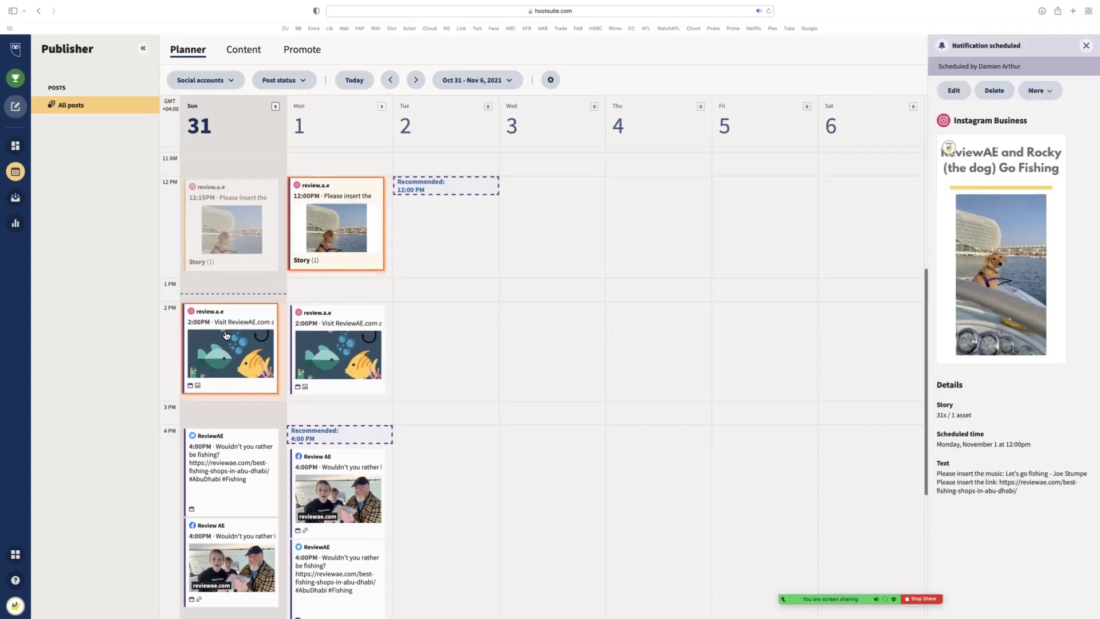
pyautogui.scroll(-2, 251, 334)
pyautogui.scroll(-3, 251, 333)
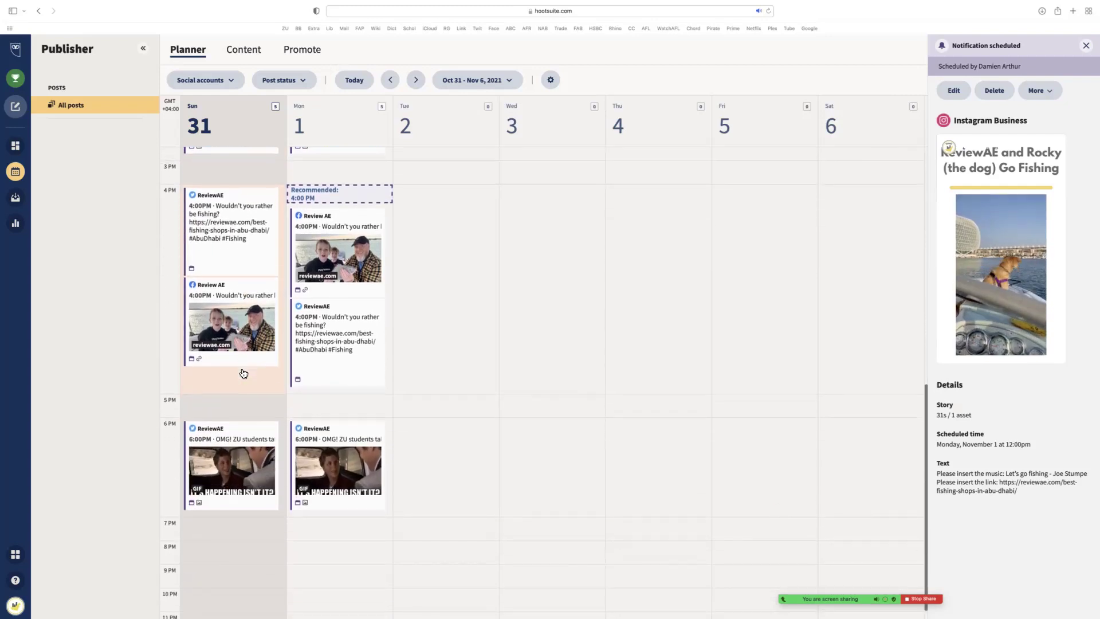
pyautogui.scroll(9, 244, 373)
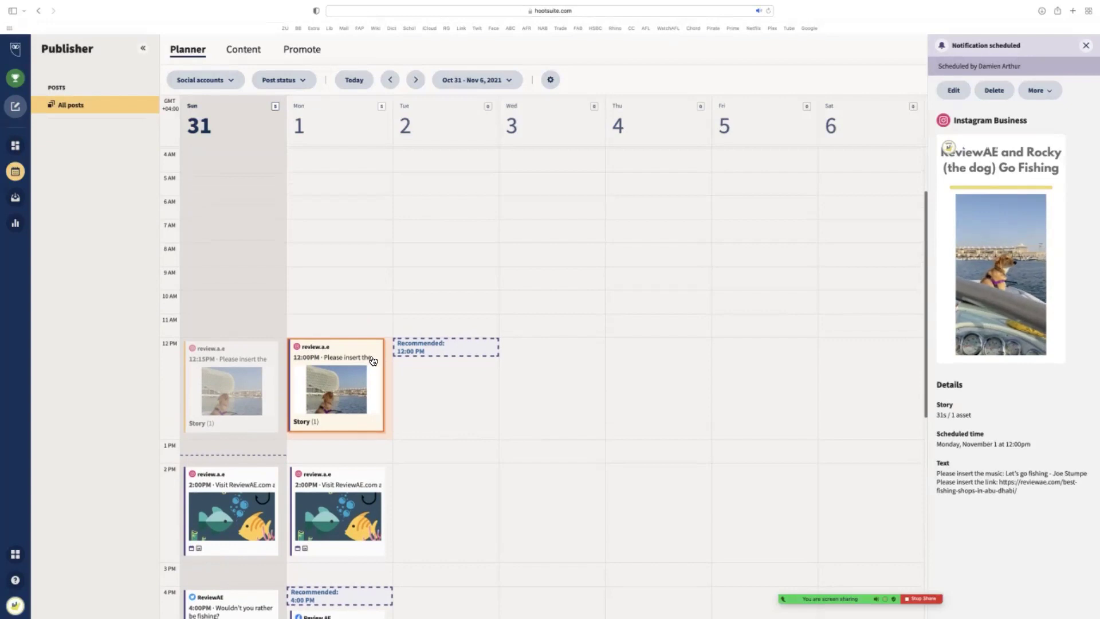
pyautogui.scroll(-1, 372, 359)
pyautogui.scroll(-2, 373, 360)
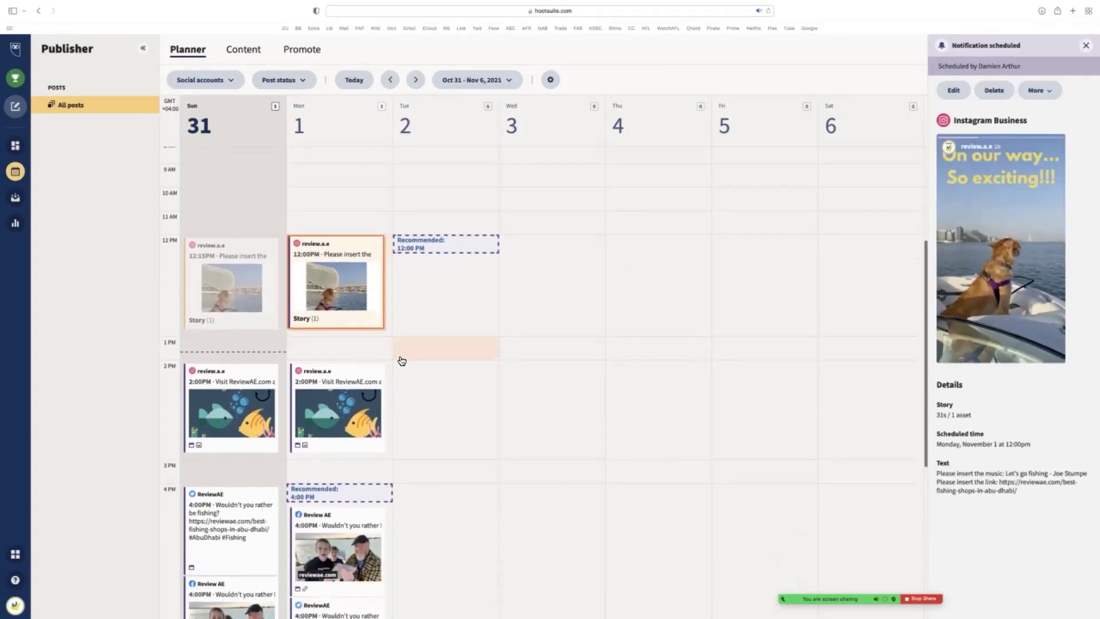